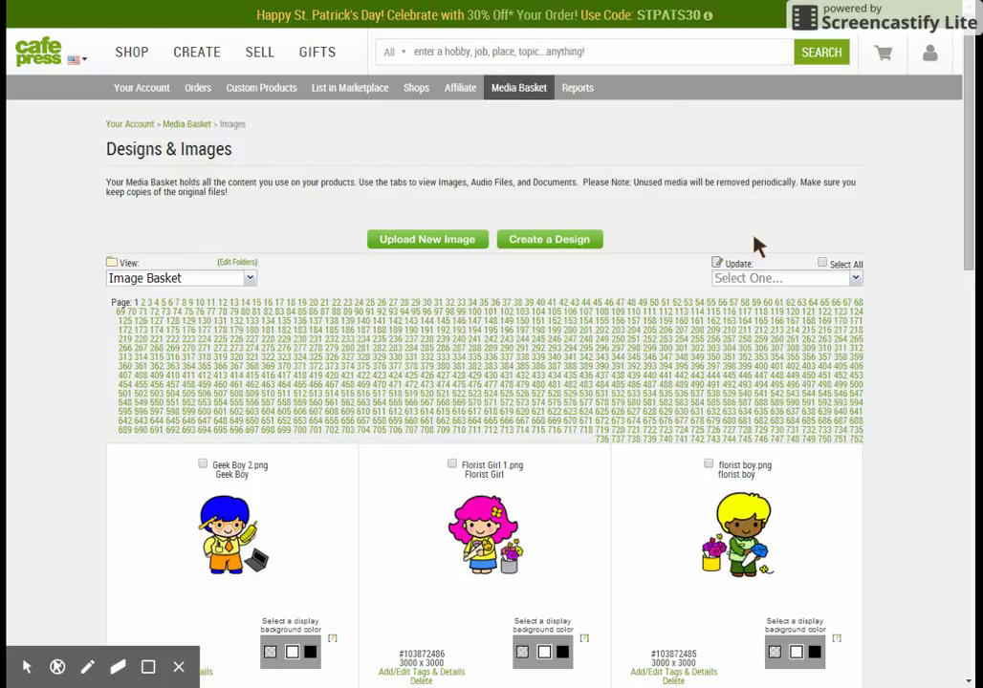
Choose Upload New Image in the Media Basket to reach the drag-and-drop upload page
left_click(436, 243)
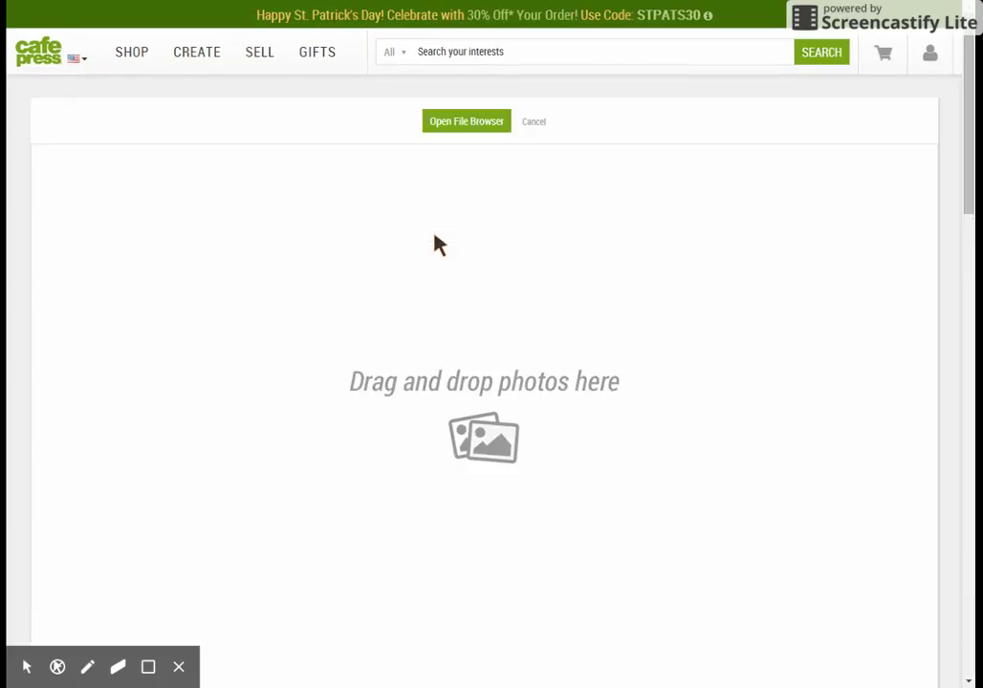
Upload the 24 cartoon occupation PNG images through the file browser
left_click(471, 131)
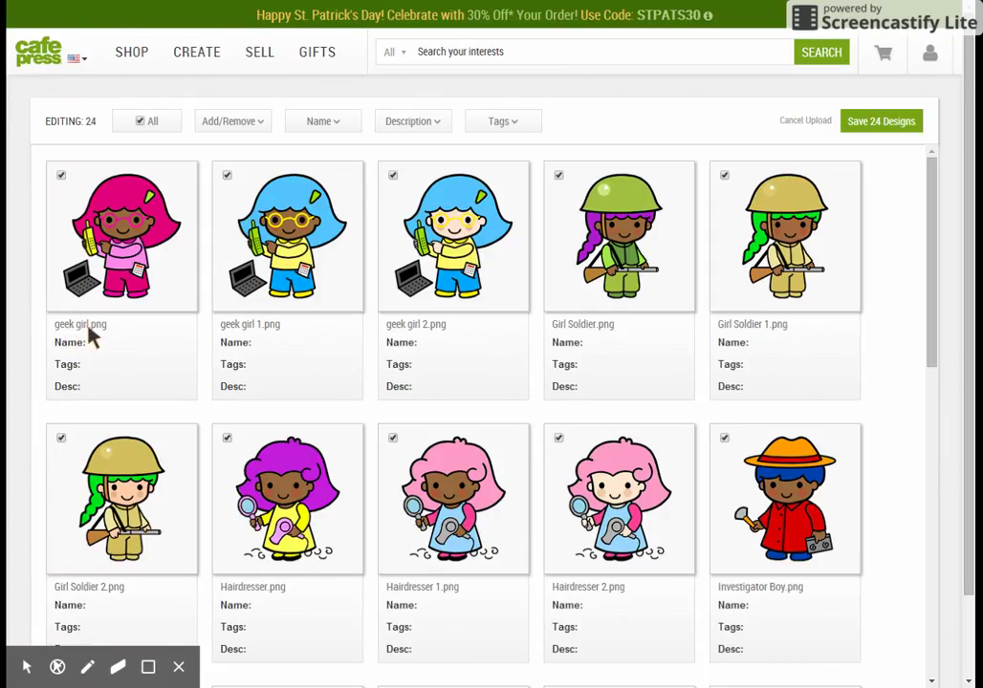
Select the file-name text on the Geek Girl, Girl Soldier and first Hairdresser cards
left_click_drag(56, 324, 99, 340)
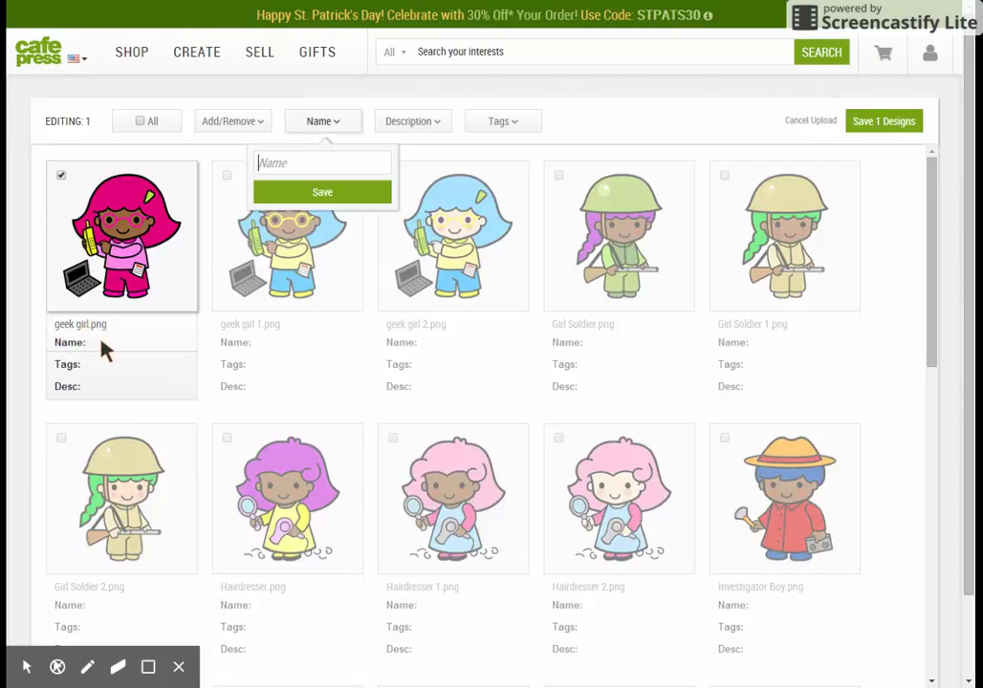
left_click_drag(230, 332, 261, 352)
left_click_drag(390, 327, 416, 356)
left_click_drag(552, 328, 582, 345)
left_click_drag(721, 332, 738, 363)
mouse_move(71, 589)
left_mouse_down()
mouse_move(85, 592)
mouse_move(53, 588)
mouse_move(72, 593)
left_mouse_up()
left_click_drag(237, 588, 253, 610)
Pick out the name words on the Hairdresser 1, Hairdresser 2 and Investigator Boy cards
left_click(390, 590)
double_click(393, 591)
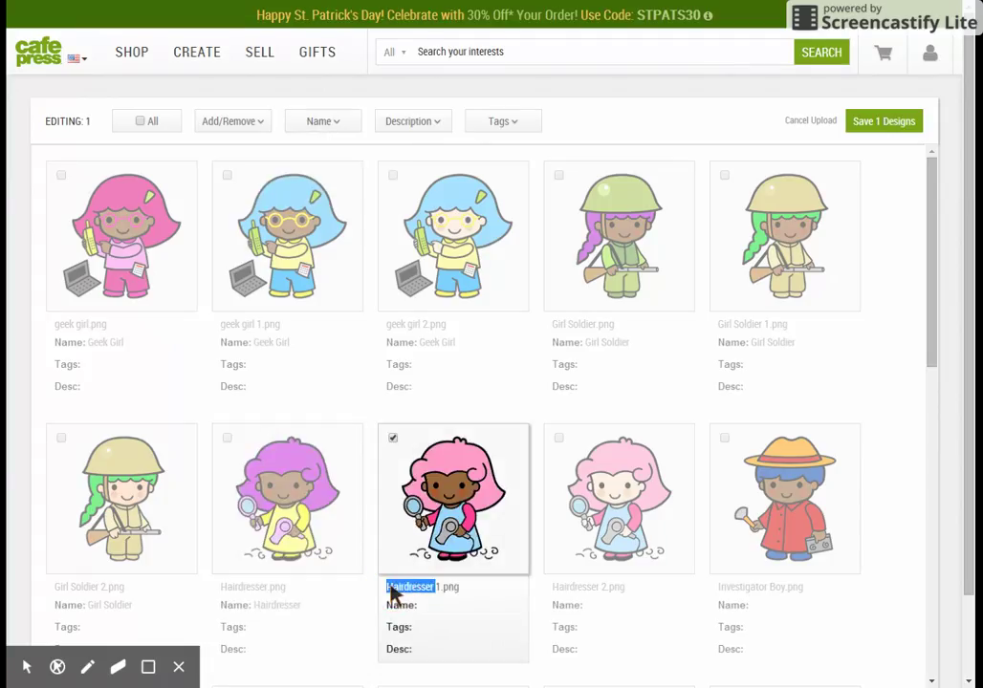
left_click(572, 592)
double_click(574, 590)
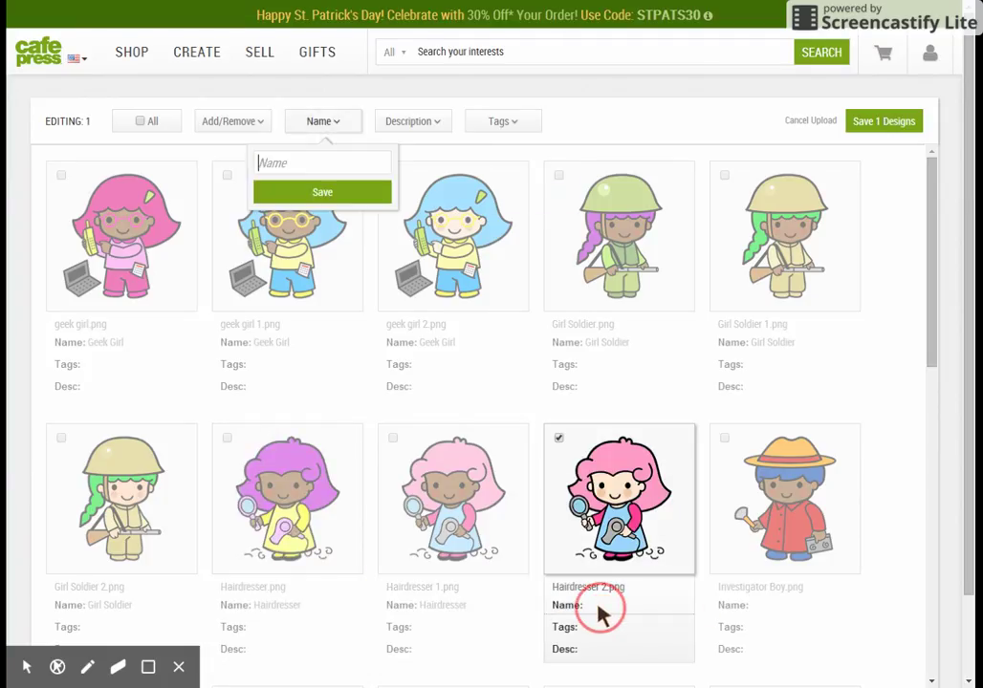
left_click(733, 595)
double_click(755, 590)
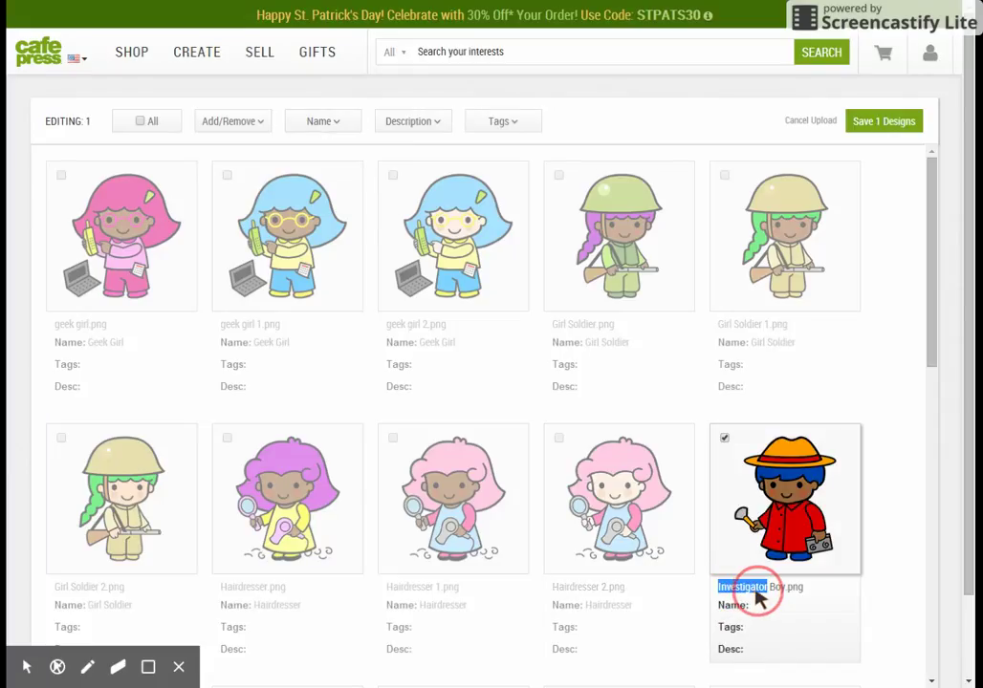
left_click_drag(771, 598, 783, 588)
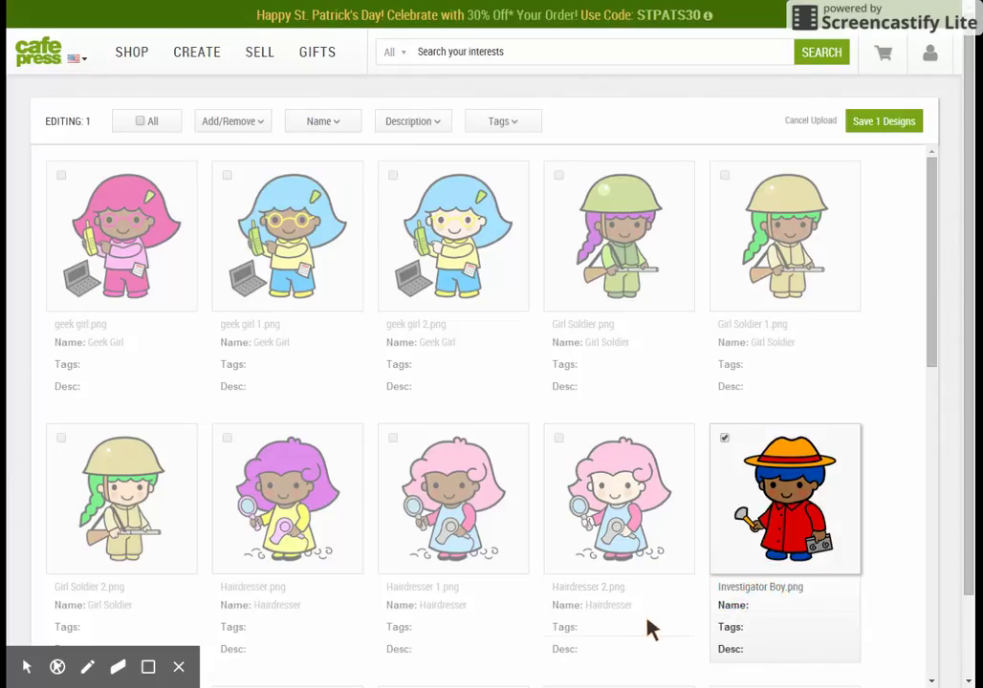
Review the names now on the Hairdresser, Girl Soldier and Geek Girl designs
left_click(612, 614)
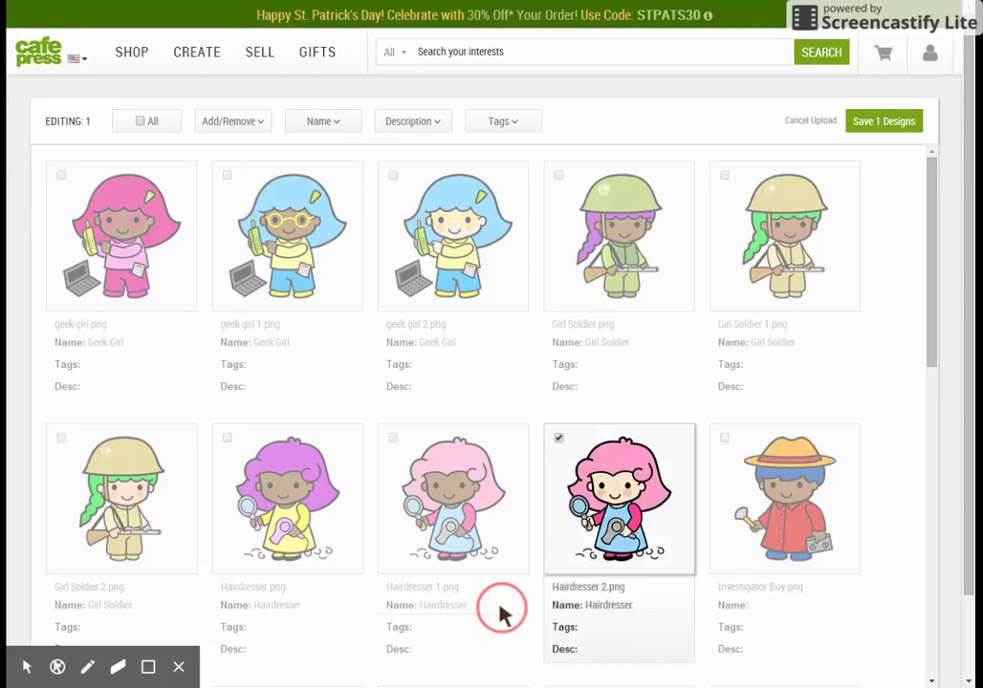
left_click(478, 614)
left_click(342, 604)
left_click(182, 612)
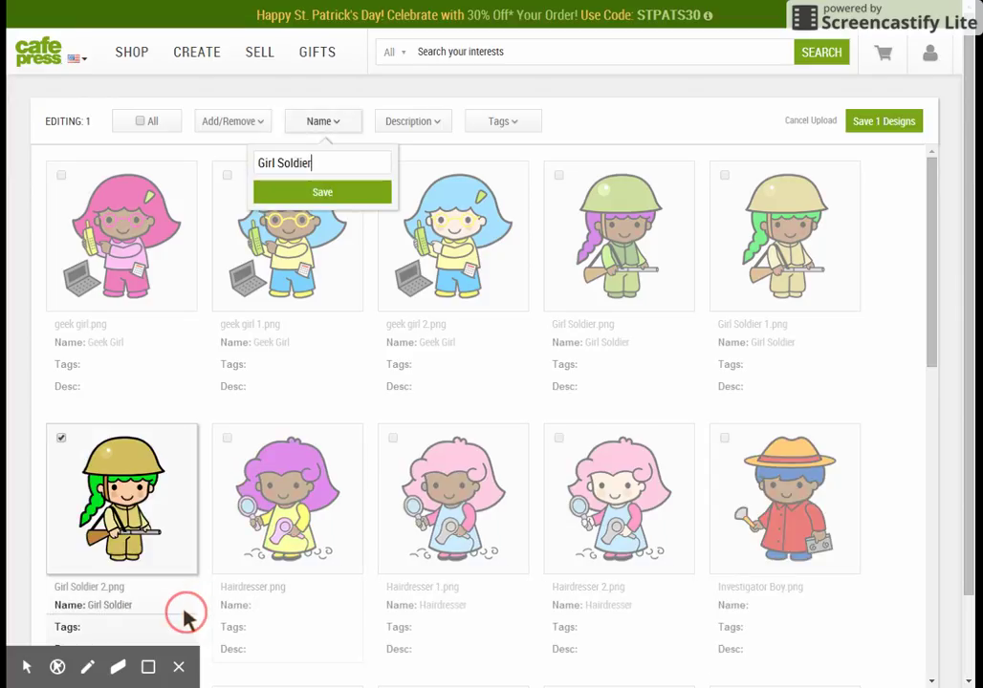
left_click(148, 346)
left_click(307, 347)
left_click(461, 346)
left_click(633, 348)
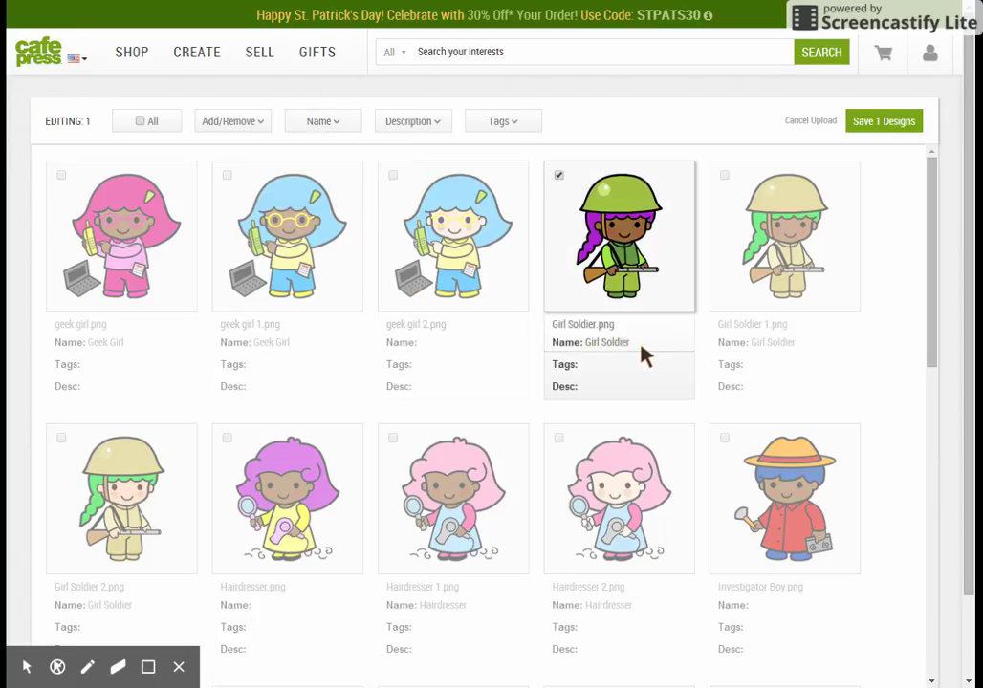
left_click(795, 350)
left_click_drag(933, 325, 935, 330)
Name both Investigator Boy designs 'Investigator Boy' from their file names
scroll(934, 330, "down", 4)
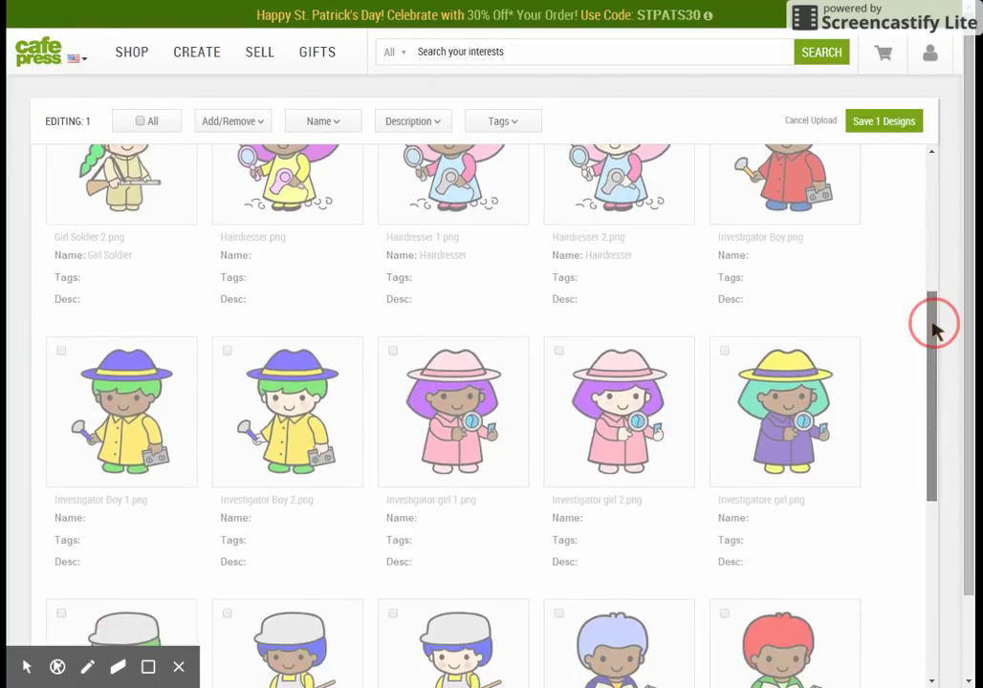
scroll(934, 329, "down", 2)
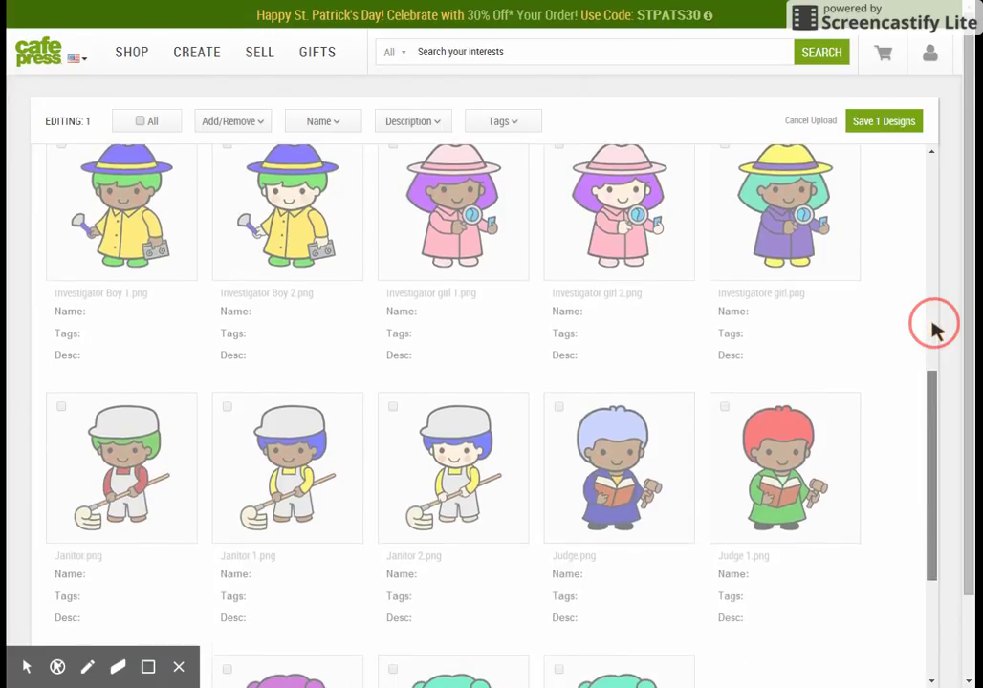
left_click(78, 266)
left_click_drag(77, 270, 114, 274)
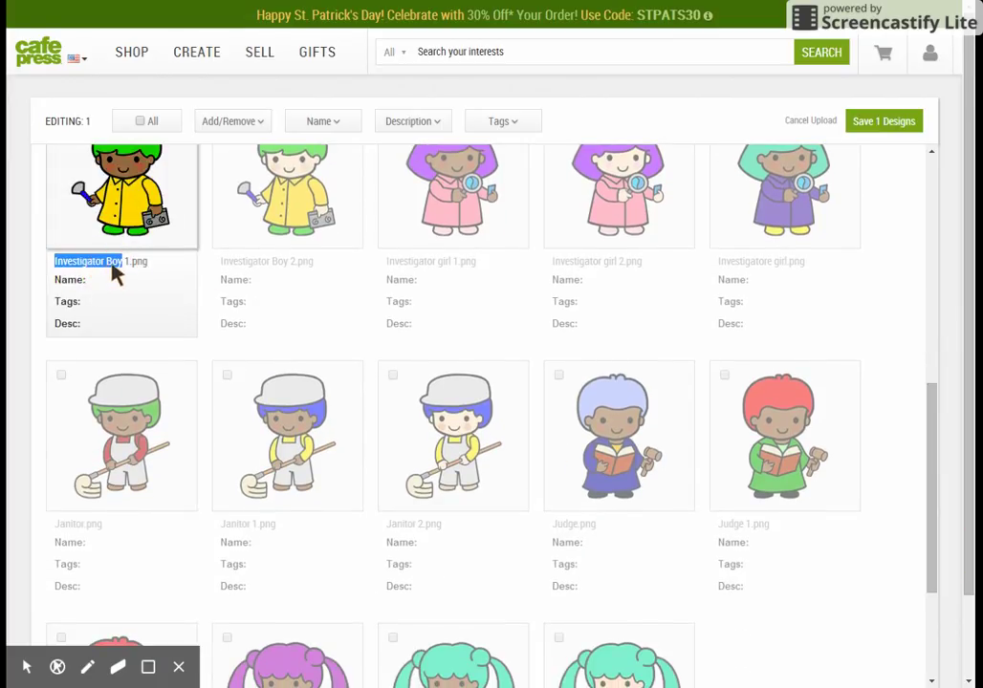
key("ctrl+c")
left_click(88, 282)
key("ctrl+v")
left_click(253, 272)
mouse_move(271, 262)
left_mouse_down()
mouse_move(246, 276)
mouse_move(260, 264)
mouse_move(278, 271)
left_mouse_up()
key("ctrl+c")
left_click(262, 292)
key("ctrl+v")
Name the Investigator girl 1 and 2 designs 'Investigator girl'
left_click_drag(386, 266, 455, 275)
key("ctrl+c")
left_click(430, 281)
key("ctrl+v")
left_click(577, 275)
left_click_drag(576, 267, 600, 279)
double_click(569, 266)
left_click(597, 282)
key("ctrl+v")
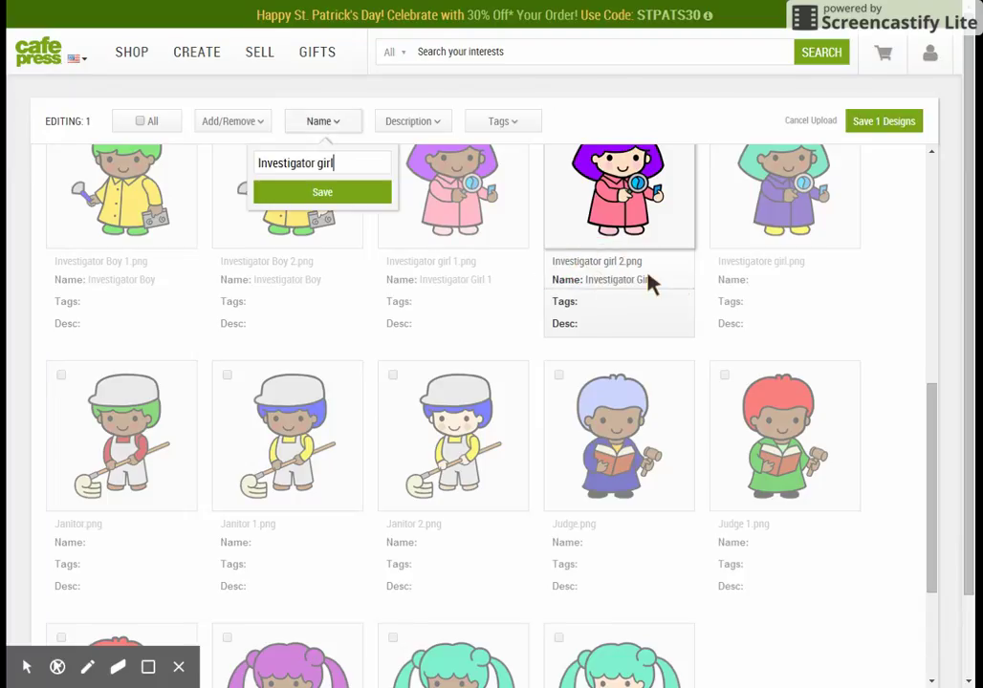
Name the misspelled Investigatore girl design, correcting it to 'Investigator Girl'
left_click(737, 266)
double_click(765, 265)
left_click_drag(765, 268, 779, 263)
key("ctrl+c")
left_click(755, 281)
key("ctrl+v")
left_click(321, 165)
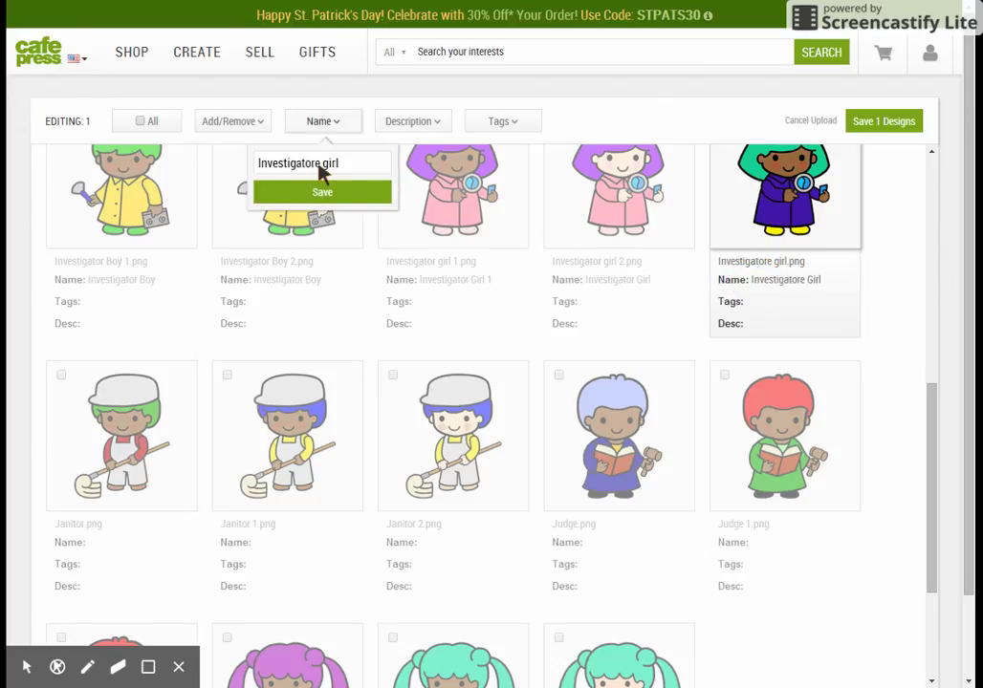
key("BackSpace")
key("Return")
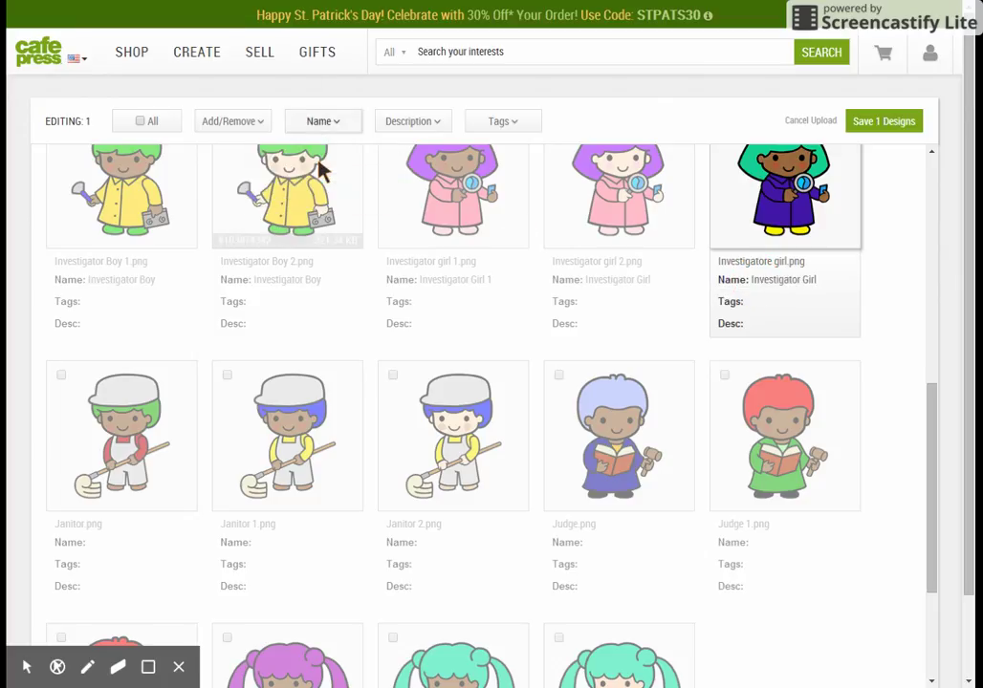
left_click(79, 527)
Name the Janitor, Janitor 1 and Janitor 2 designs 'Janitor'
double_click(79, 527)
key("ctrl+c")
left_click(105, 542)
key("ctrl+v")
left_click(238, 533)
double_click(237, 528)
key("ctrl+c")
left_click(263, 542)
key("ctrl+v")
key("Return")
left_click(402, 533)
double_click(402, 528)
key("ctrl+c")
left_click(444, 542)
key("ctrl+v")
Name the Judge and Judge 1 designs 'Judge'
double_click(570, 528)
key("ctrl+c")
left_click(591, 542)
key("ctrl+v")
left_click(728, 528)
double_click(731, 524)
key("ctrl+c")
left_click(761, 544)
key("ctrl+v")
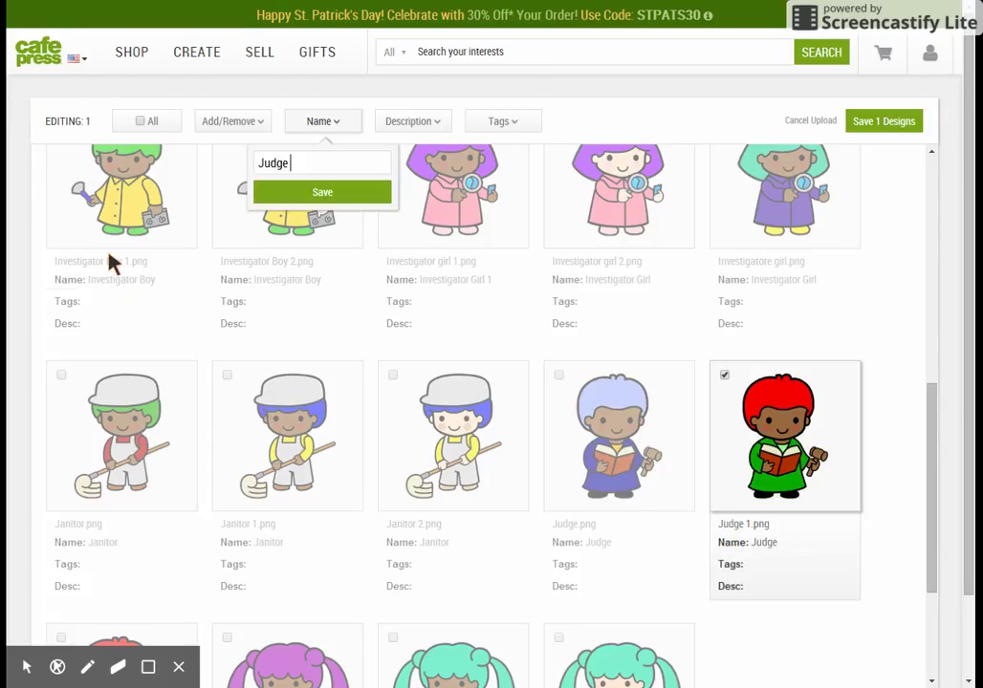
left_click(564, 528)
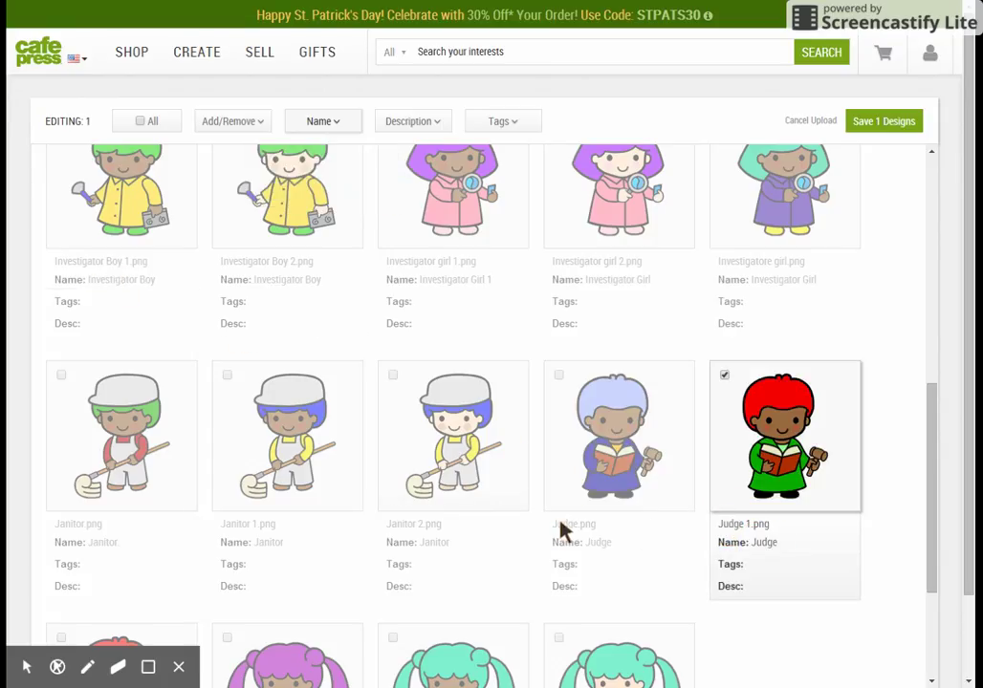
Verify the Janitor, Judge and Investigator names, then scroll to the remaining Judge cards
left_click(454, 529)
left_click(607, 543)
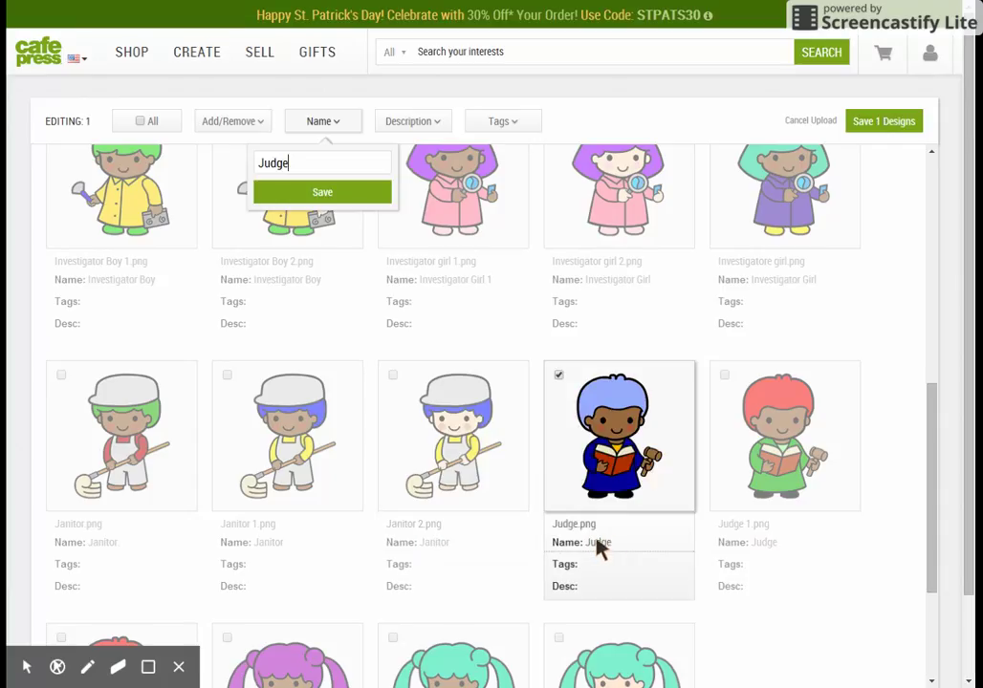
left_click(461, 552)
left_click(347, 549)
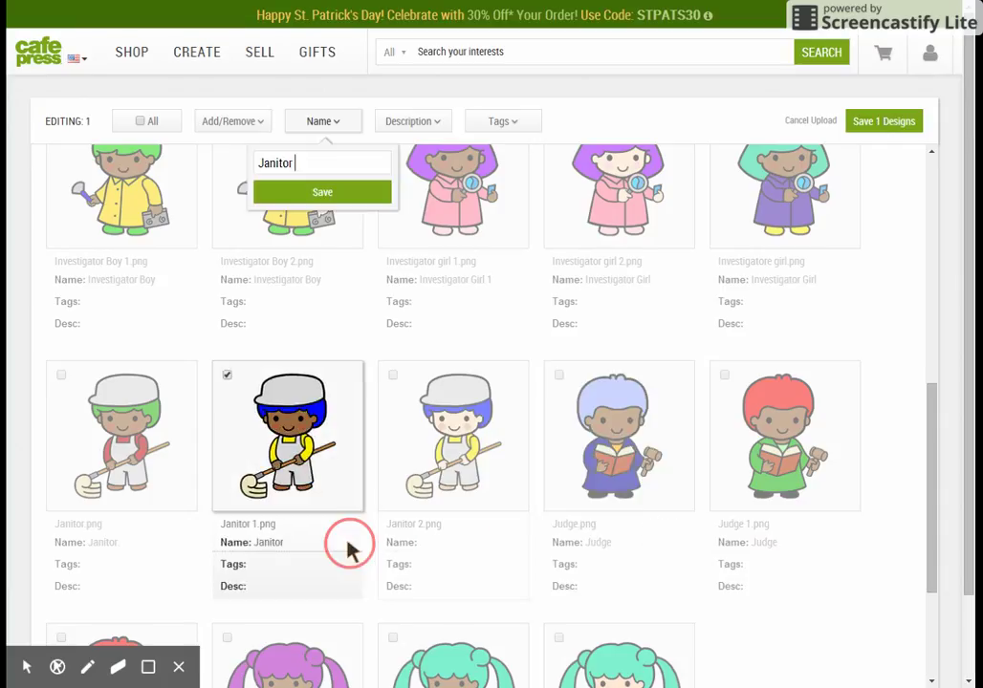
left_click(154, 549)
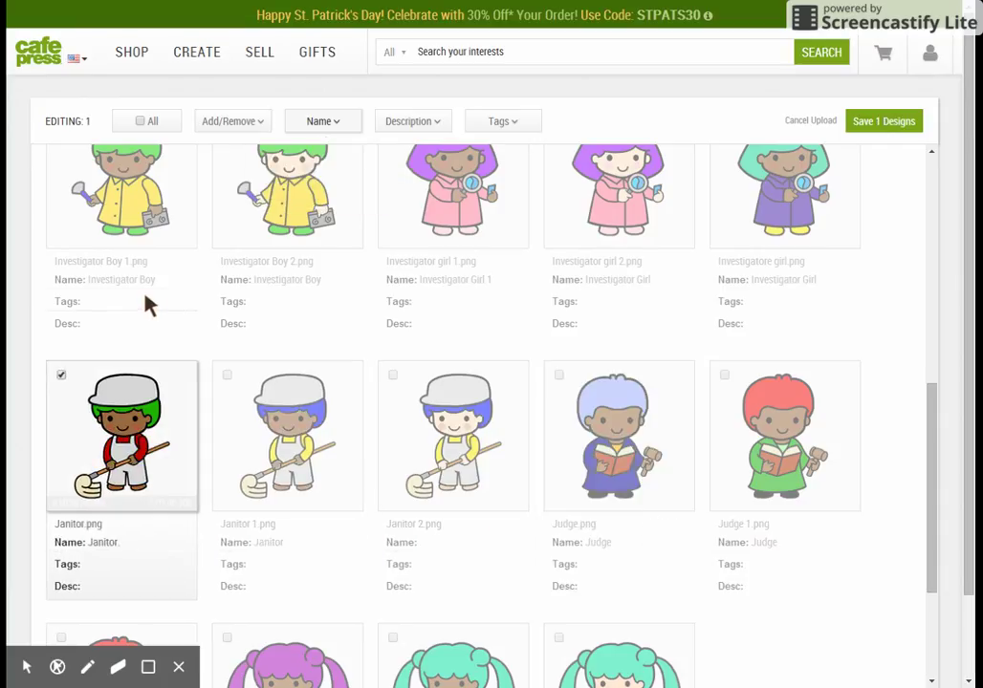
left_click(184, 285)
left_click(344, 292)
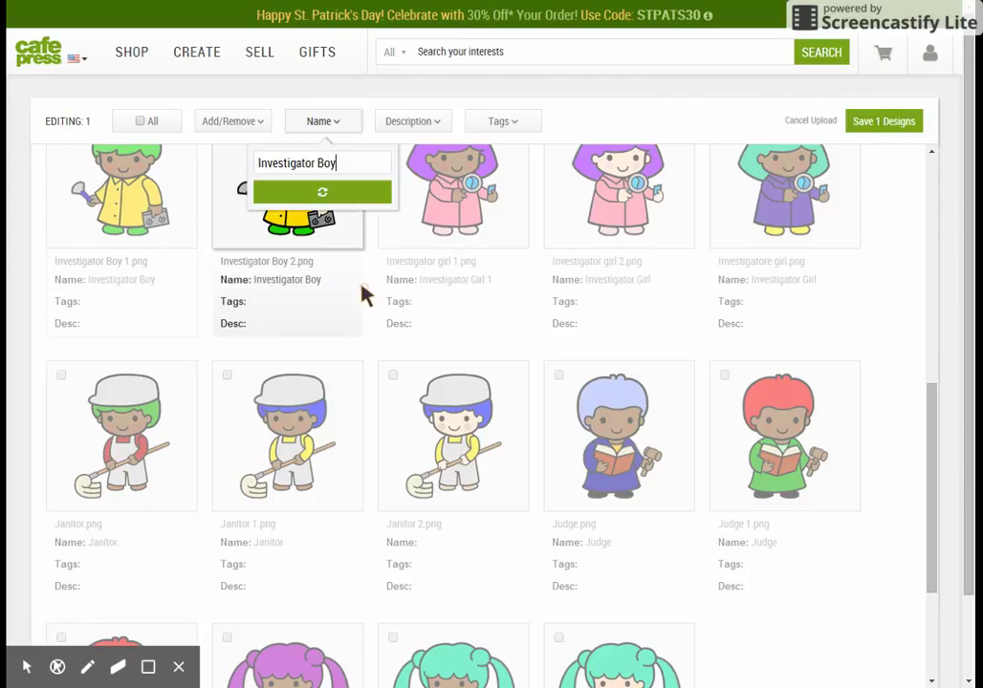
left_click(496, 290)
left_click(660, 283)
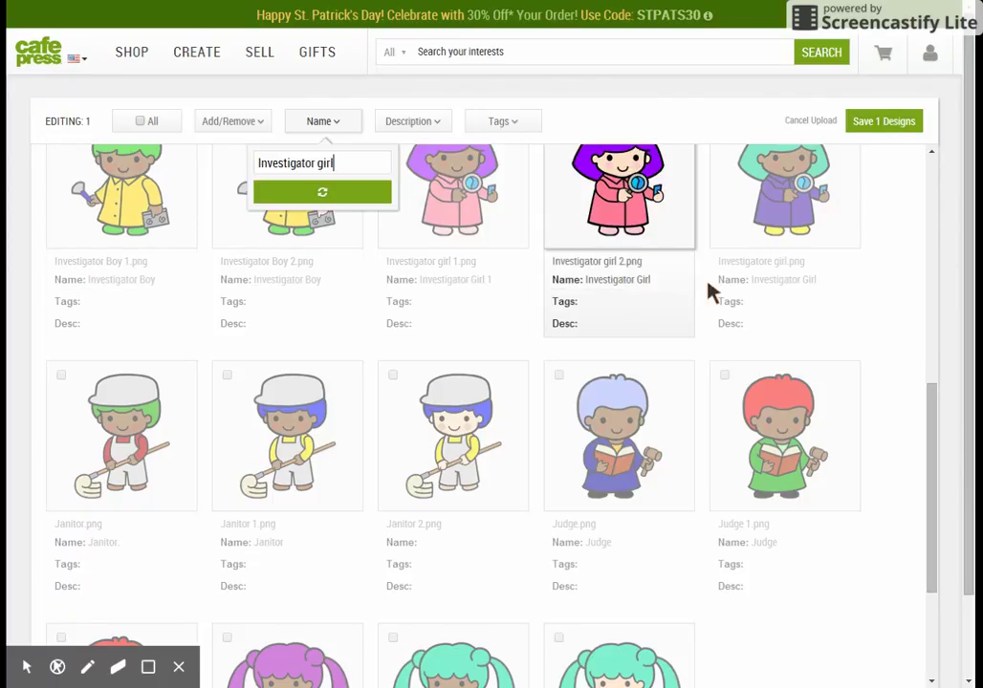
left_click(805, 285)
left_click(927, 574)
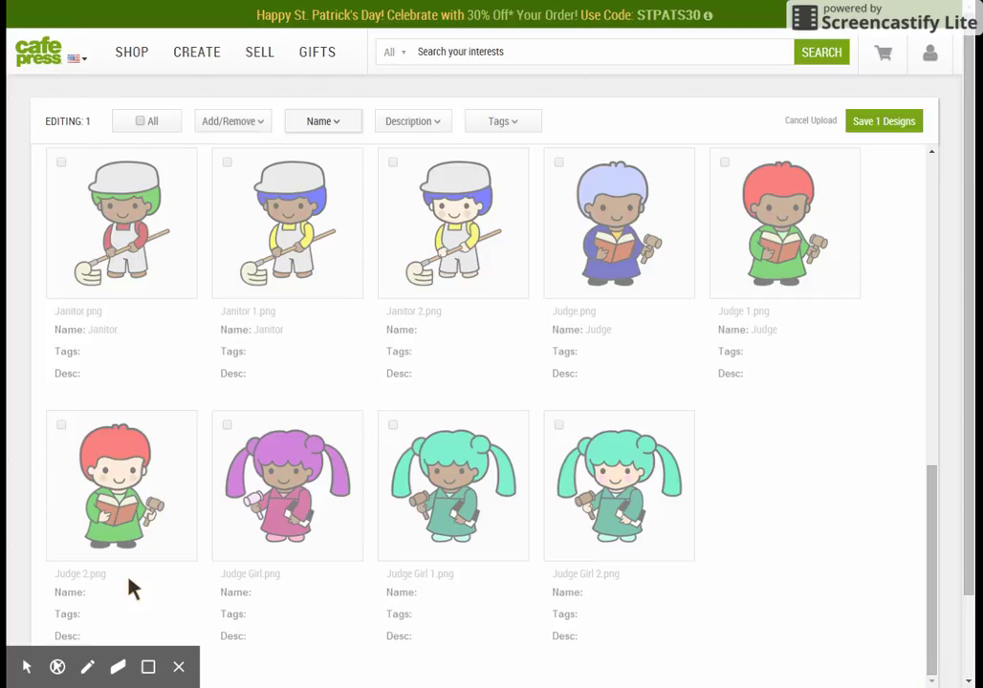
Name the Judge 2 design 'Judge'
double_click(73, 576)
key("ctrl+c")
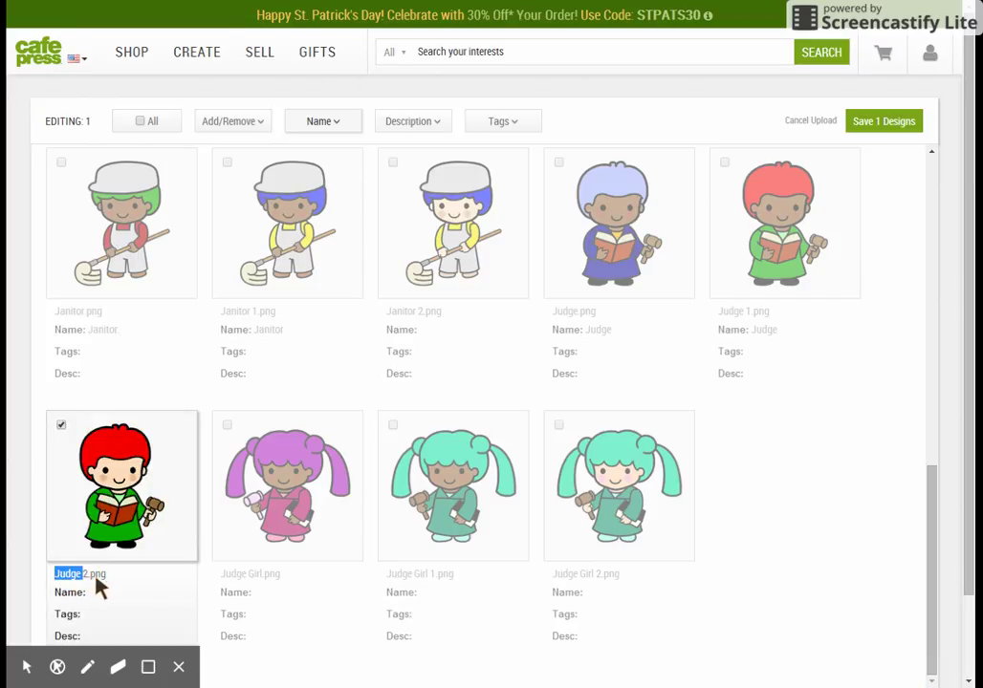
left_click(113, 601)
key("ctrl+v")
key("Return")
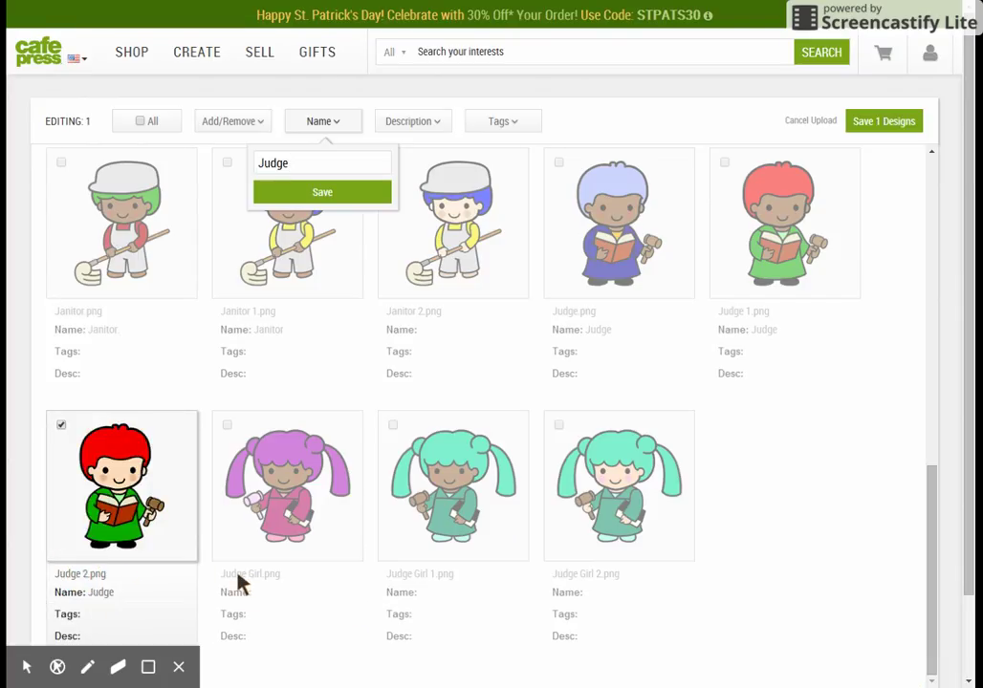
Name the Judge Girl and Judge Girl 1 designs 'Judge Girl'
double_click(259, 576)
left_click(221, 575, "shift")
key("ctrl+c")
left_click(259, 599)
key("ctrl+v")
left_click_drag(402, 577, 428, 584)
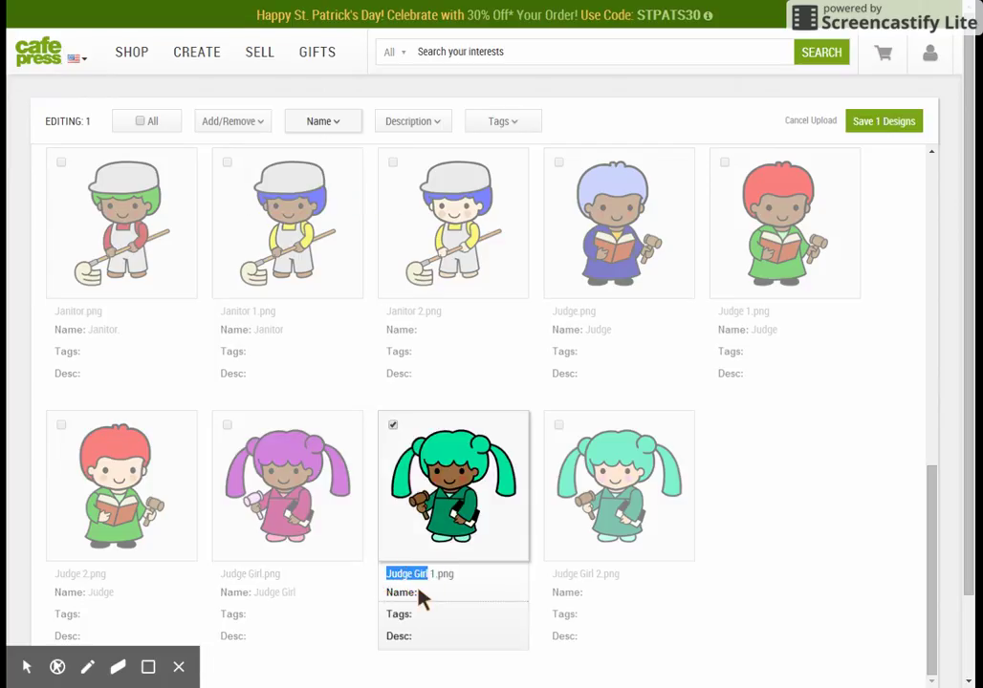
left_click(422, 595)
key("ctrl+v")
key("Return")
Give the Judge Girl 2 design the name 'Judge Girl'
double_click(565, 575)
left_click(592, 576, "shift")
key("ctrl+c")
left_click(577, 599)
key("ctrl+v")
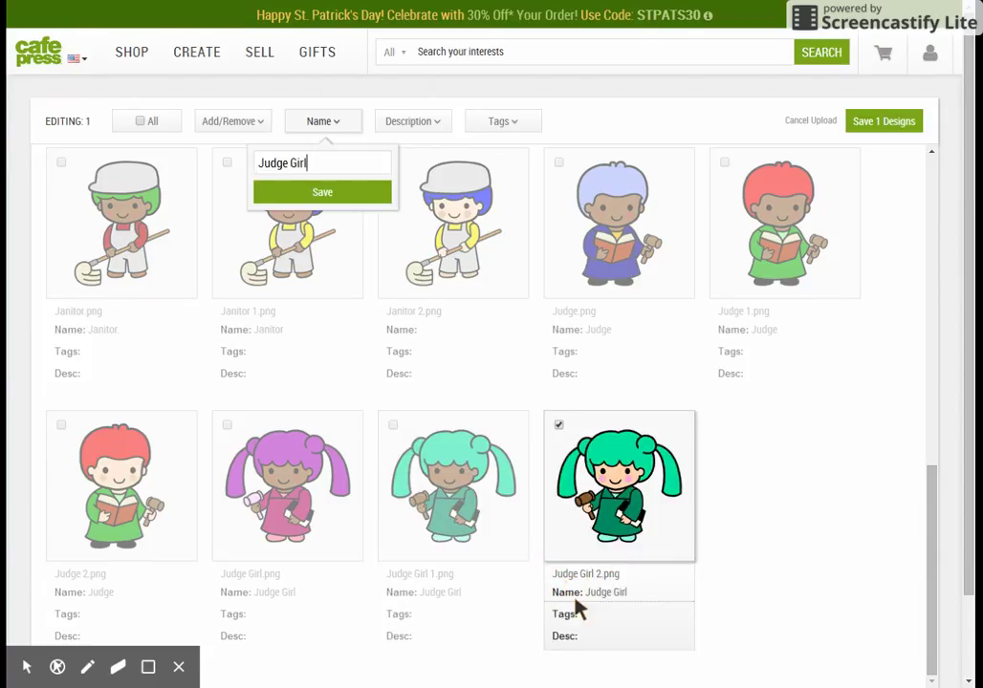
key("Return")
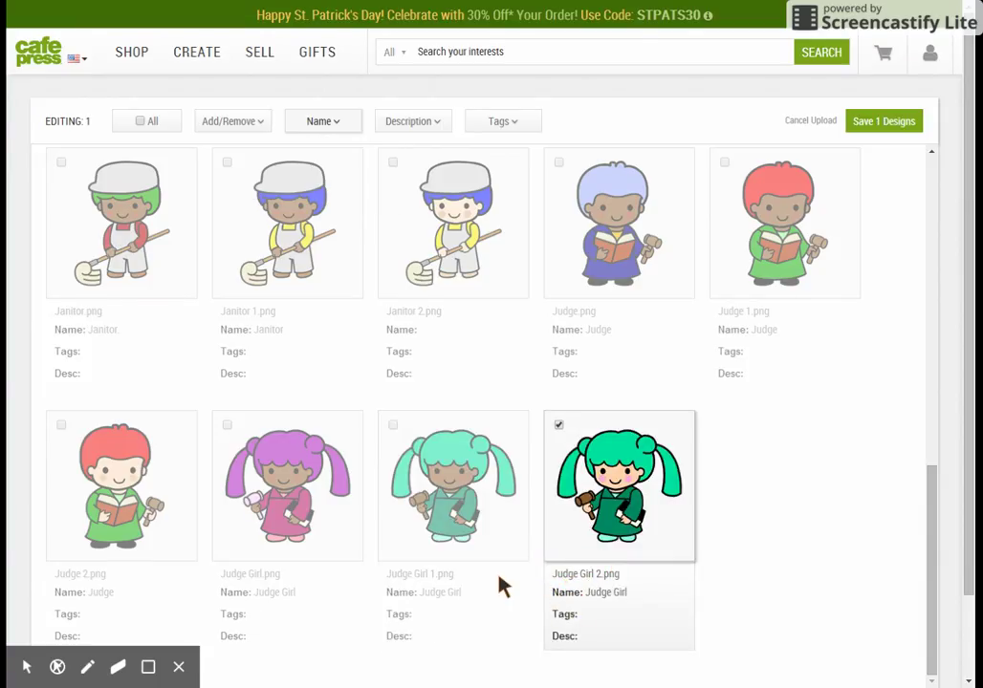
Confirm the Judge Girl and Judge 2 names, then select all 24 designs together
left_click(453, 594)
key("Return")
left_click(347, 597)
key("Return")
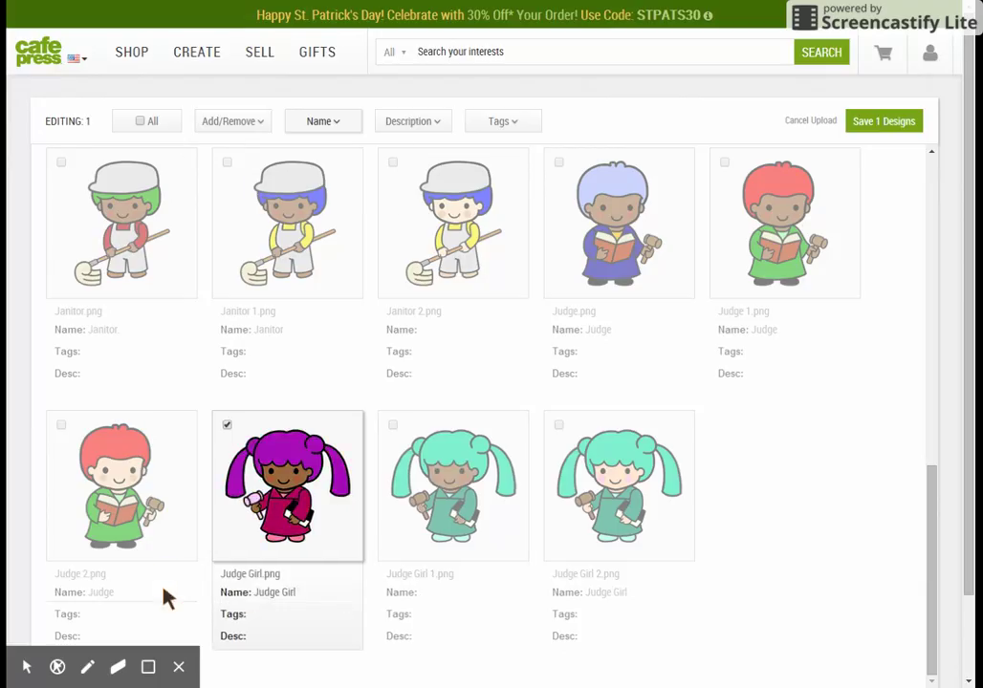
left_click(164, 594)
key("Return")
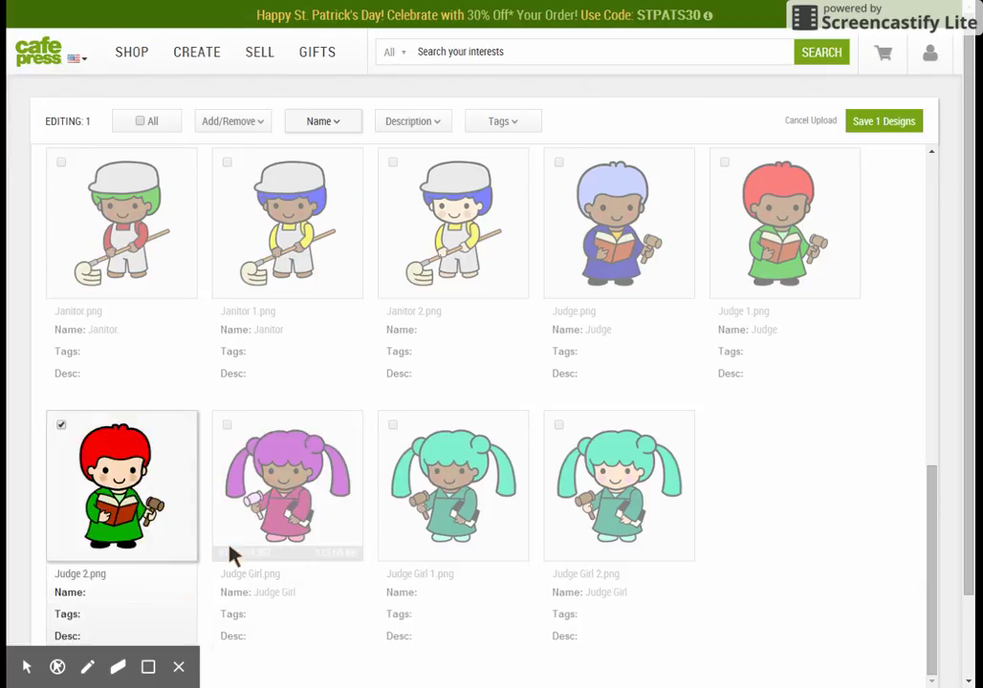
left_click(141, 121)
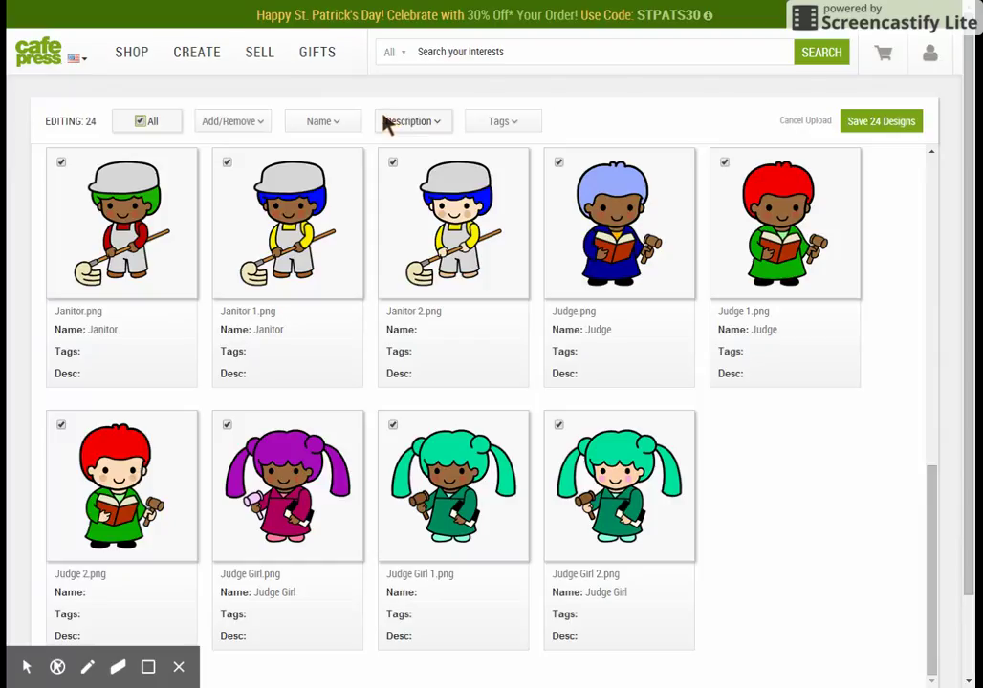
Enter the shared description beginning 'If you want a great adorable little cartoon showing what occupation you have'
left_click(386, 122)
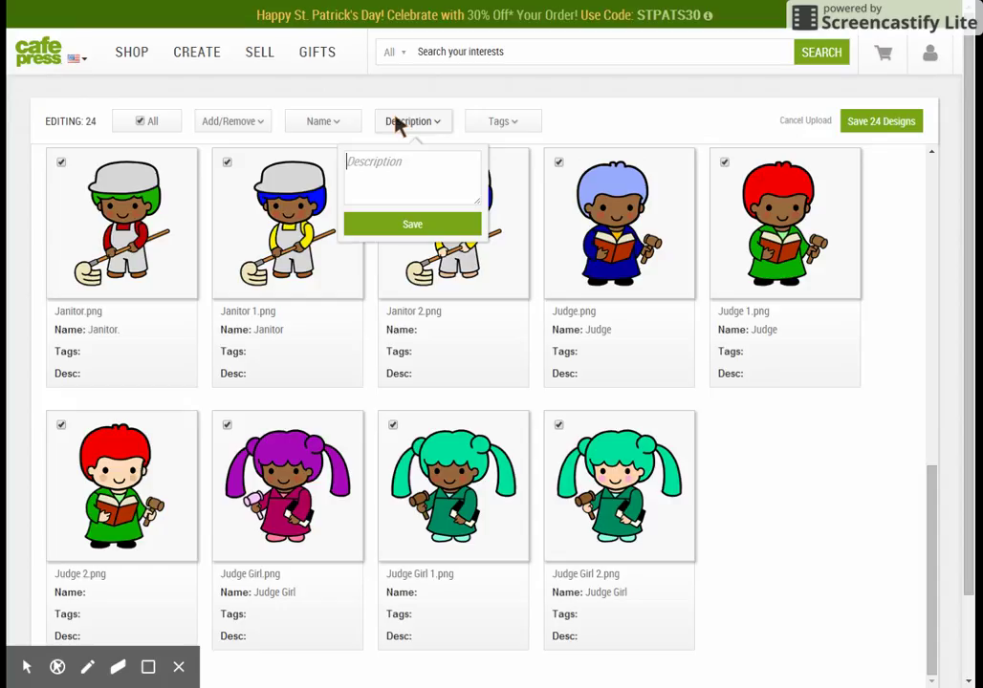
type("If")
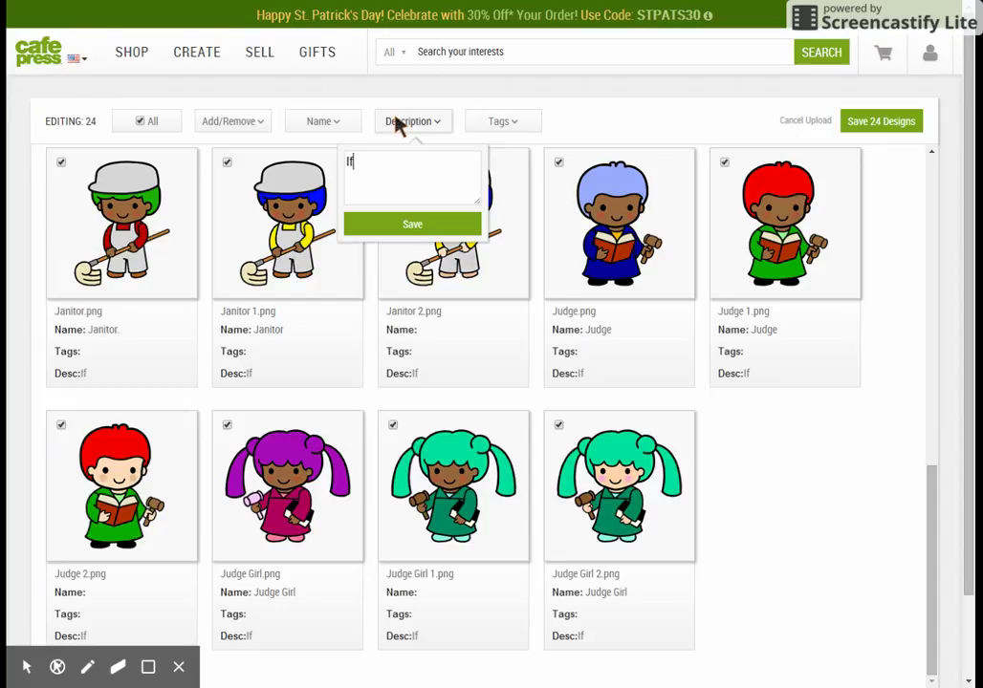
type(" you want a ")
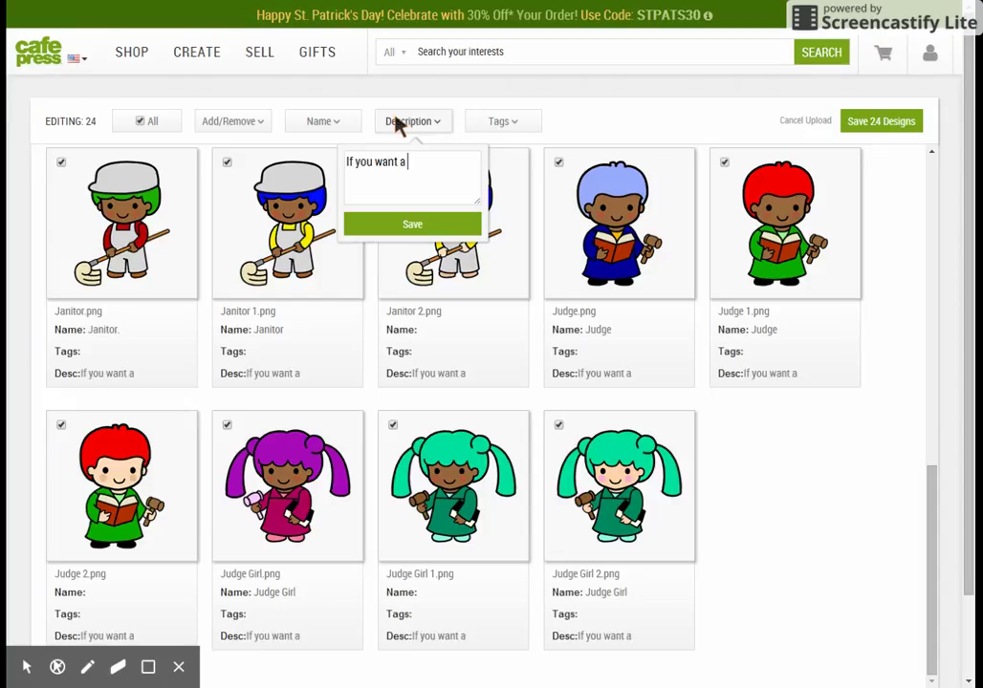
type("great ador")
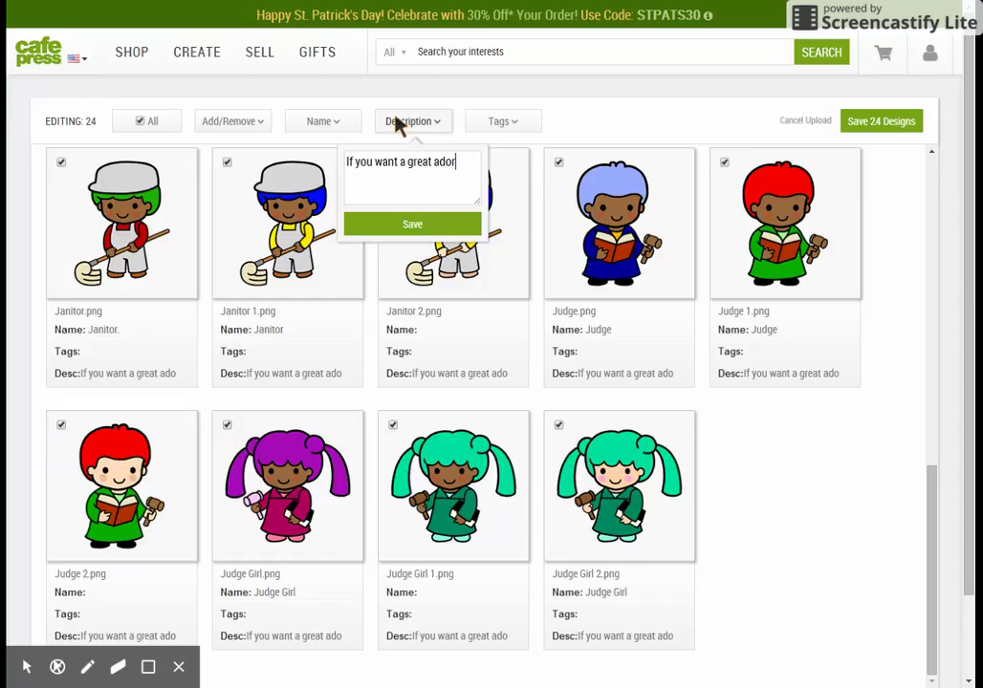
type("able little ")
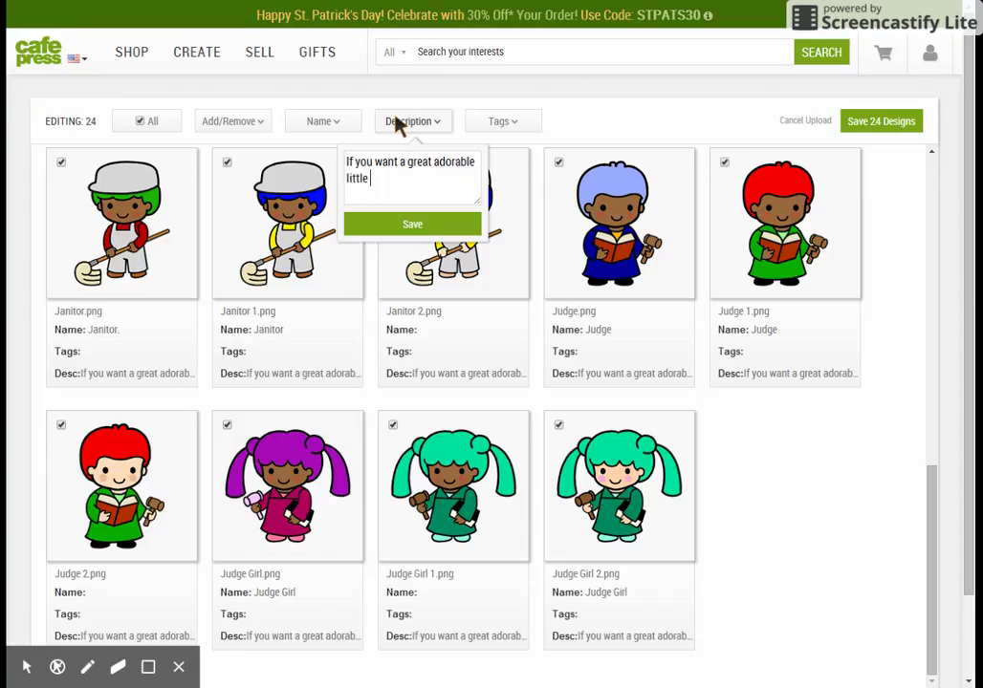
type("cartoon showing what occupati")
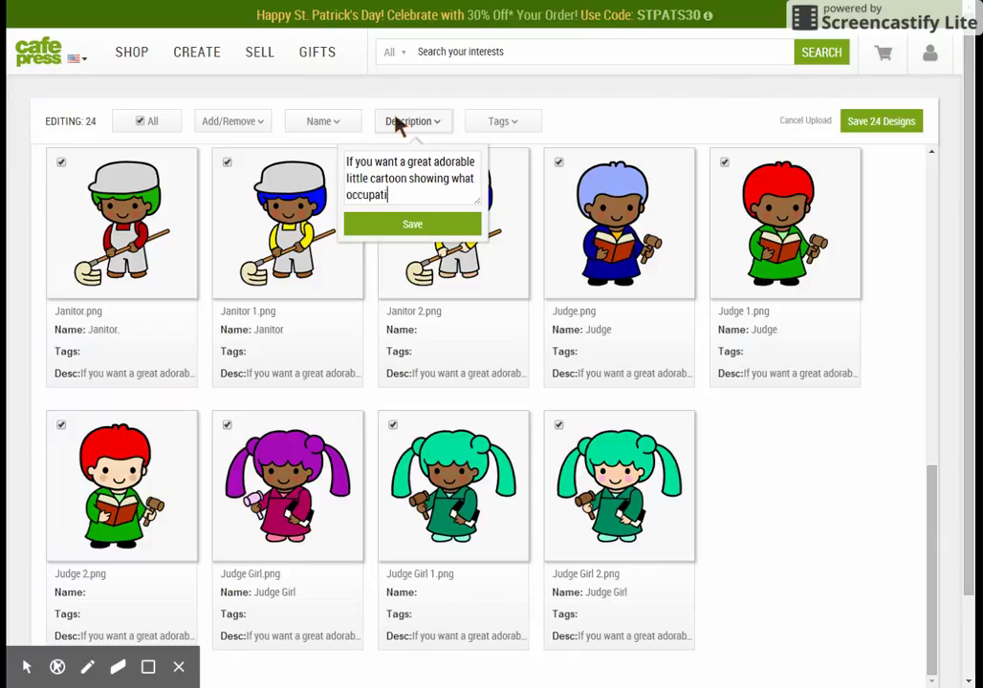
type("on you have, or what you wa")
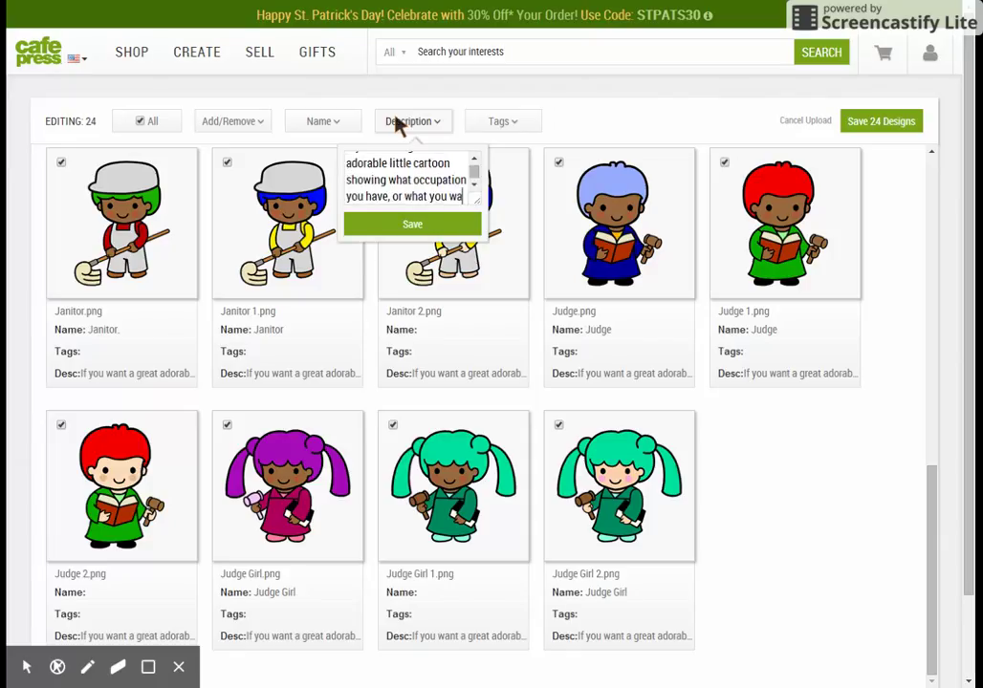
type("nt to be when y ou gro")
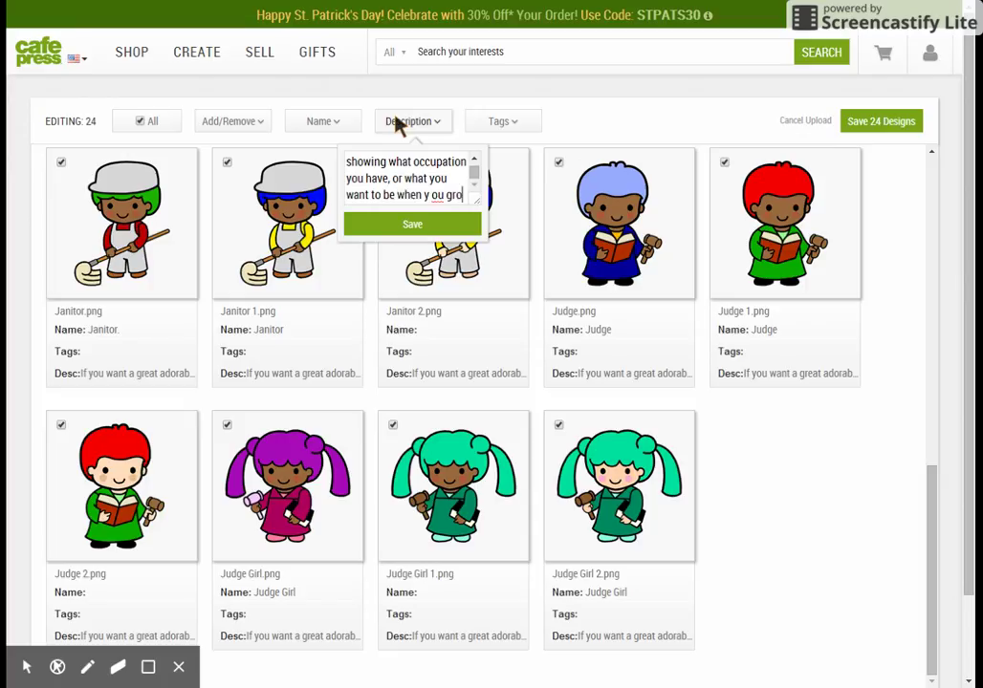
type("w up this is perfec")
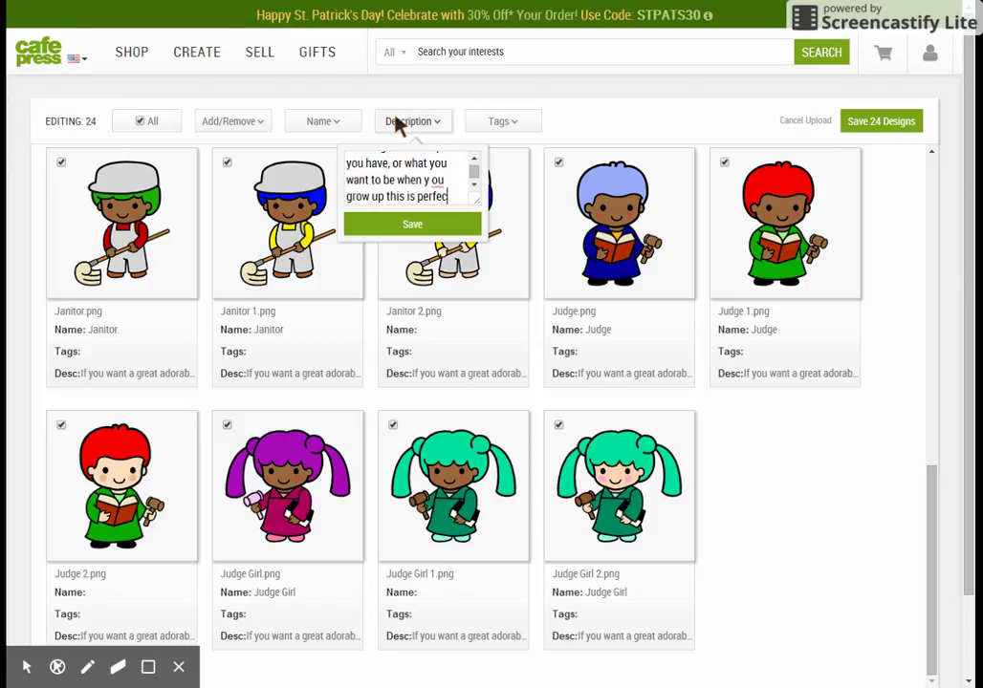
type("t for you.  I")
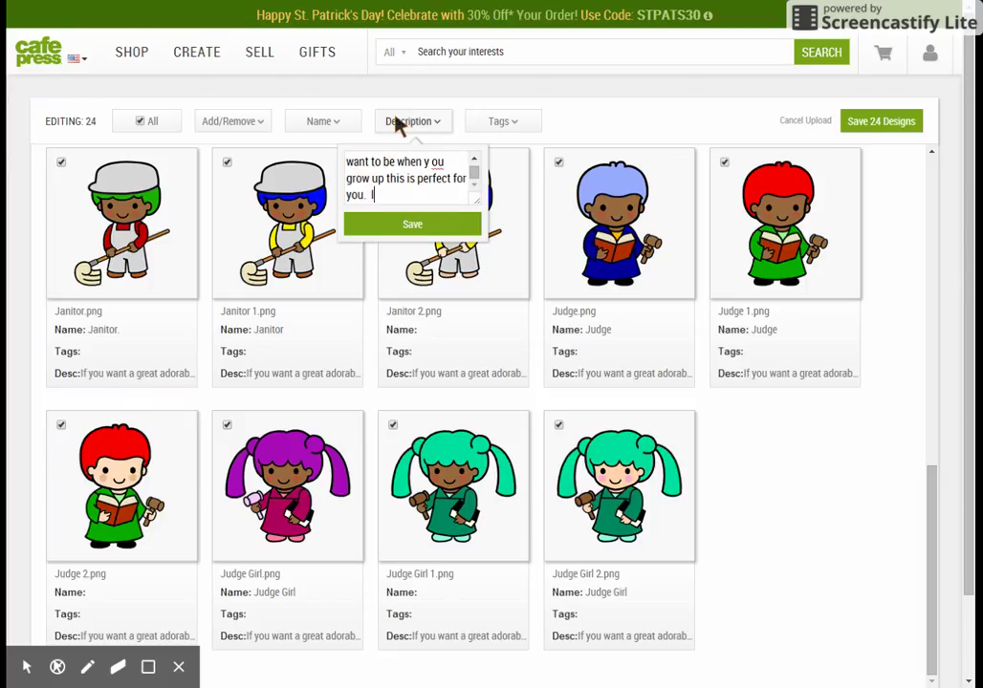
type(" love my job it is the perfect")
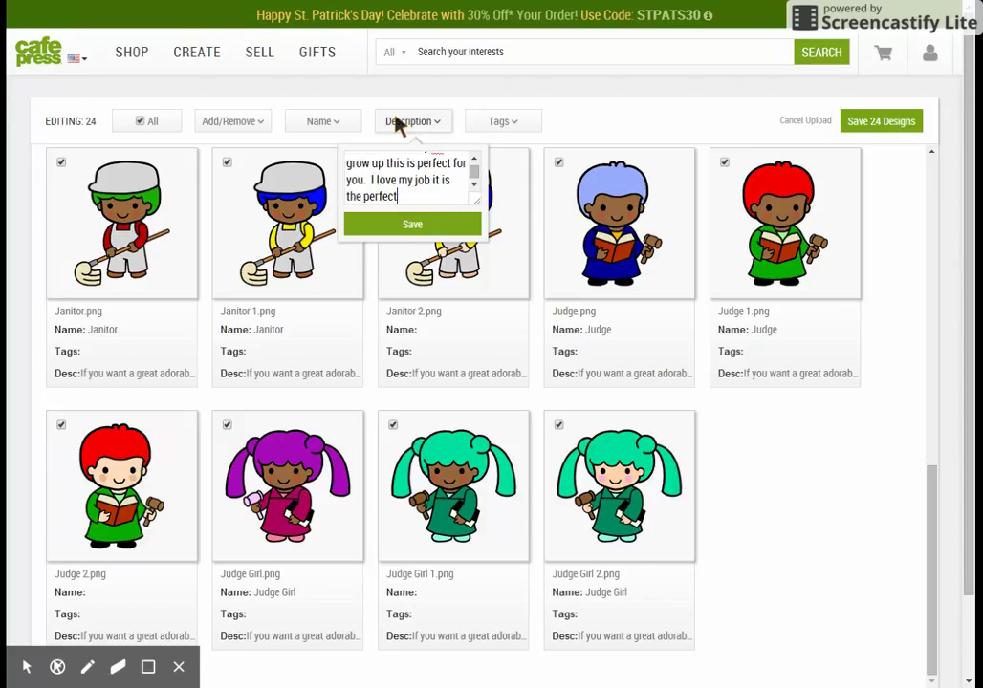
type(" career for me and")
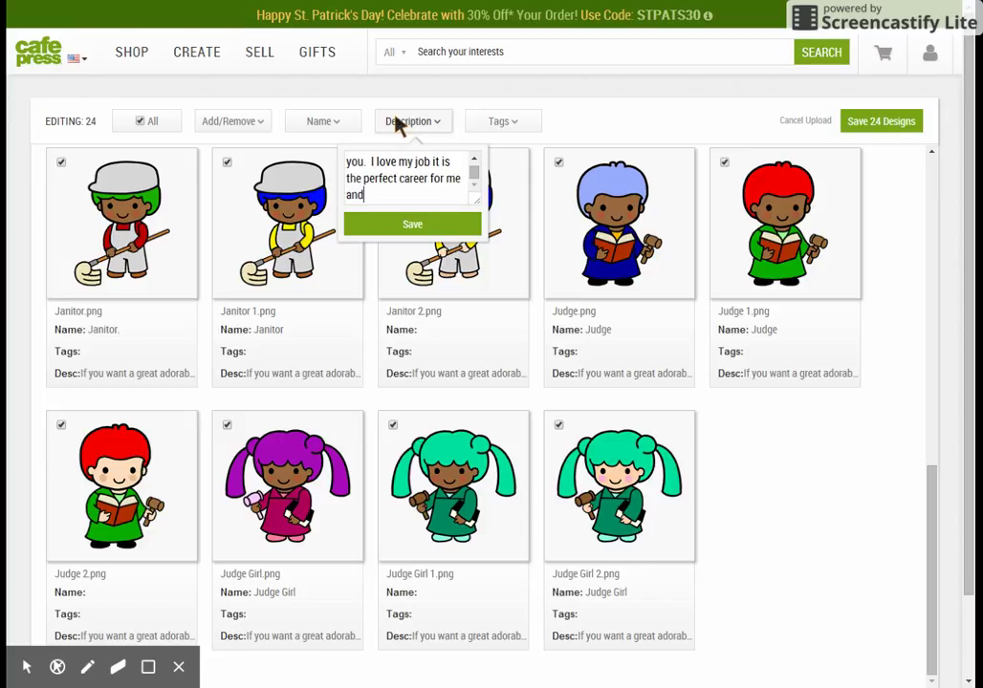
type(" this cute little guy or gal s")
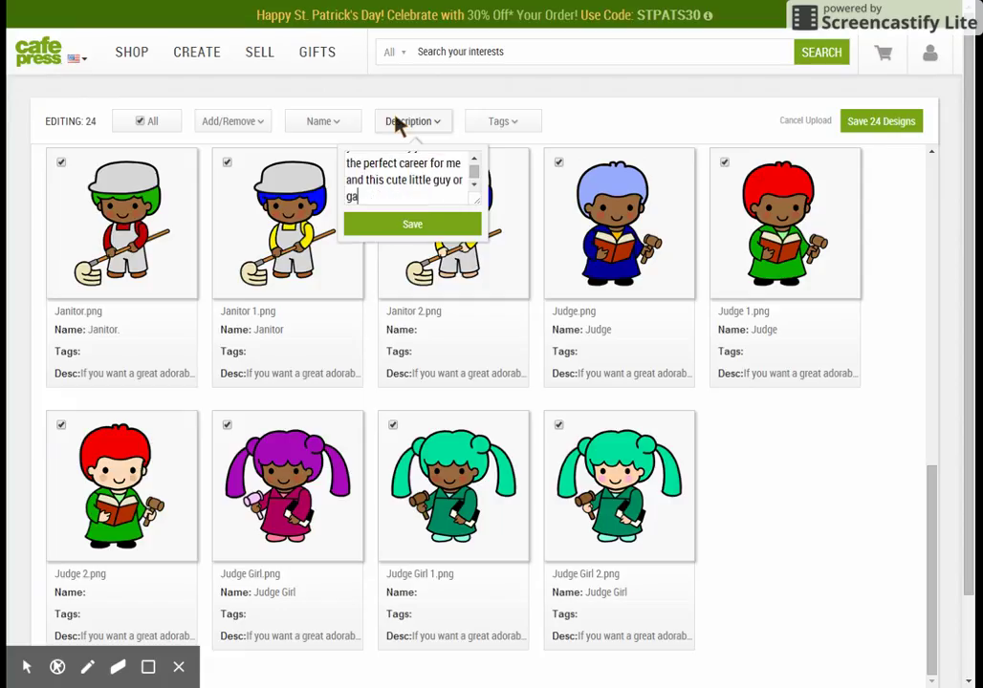
type("hows everyone ")
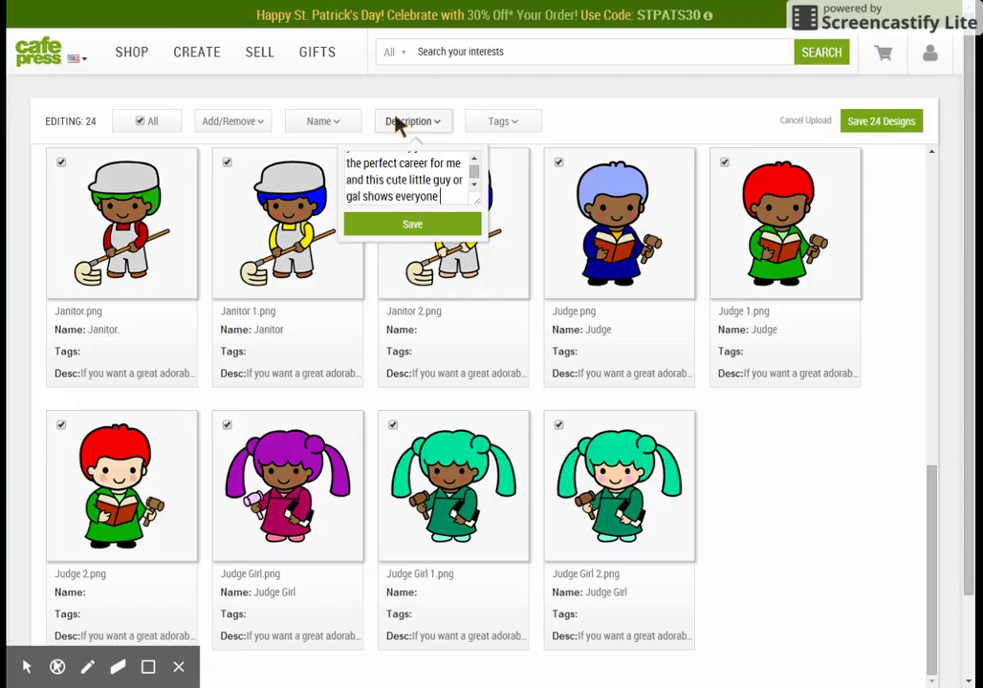
type("just what i")
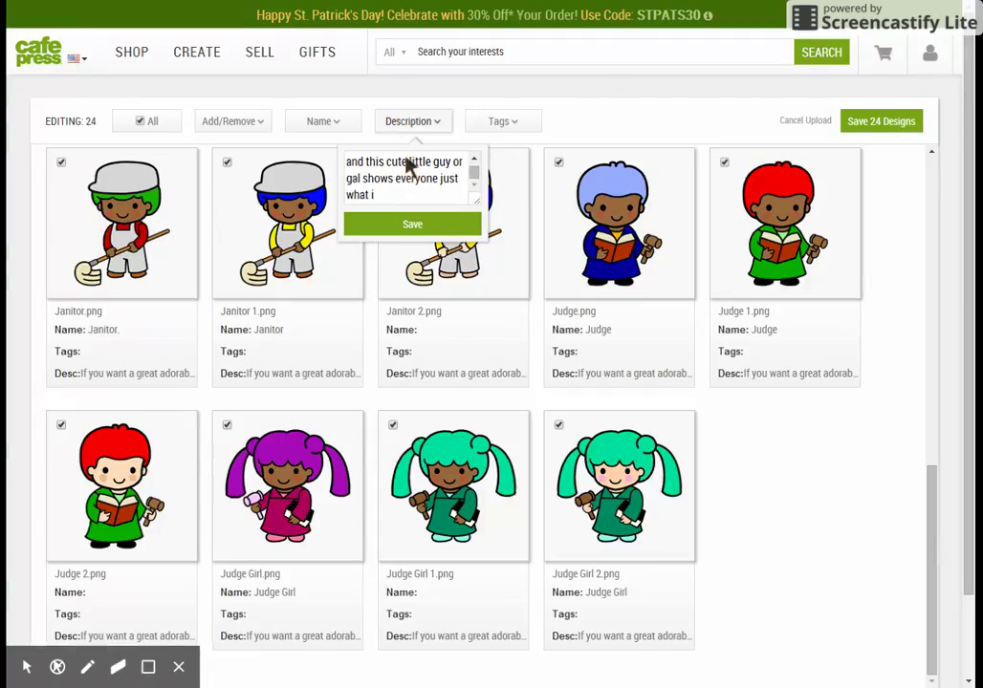
left_click(467, 171)
Replace ' or ' with '/', end the text with 'just what i do.' and save it
key("BackSpace")
key("BackSpace")
key("BackSpace")
key("BackSpace")
type("/")
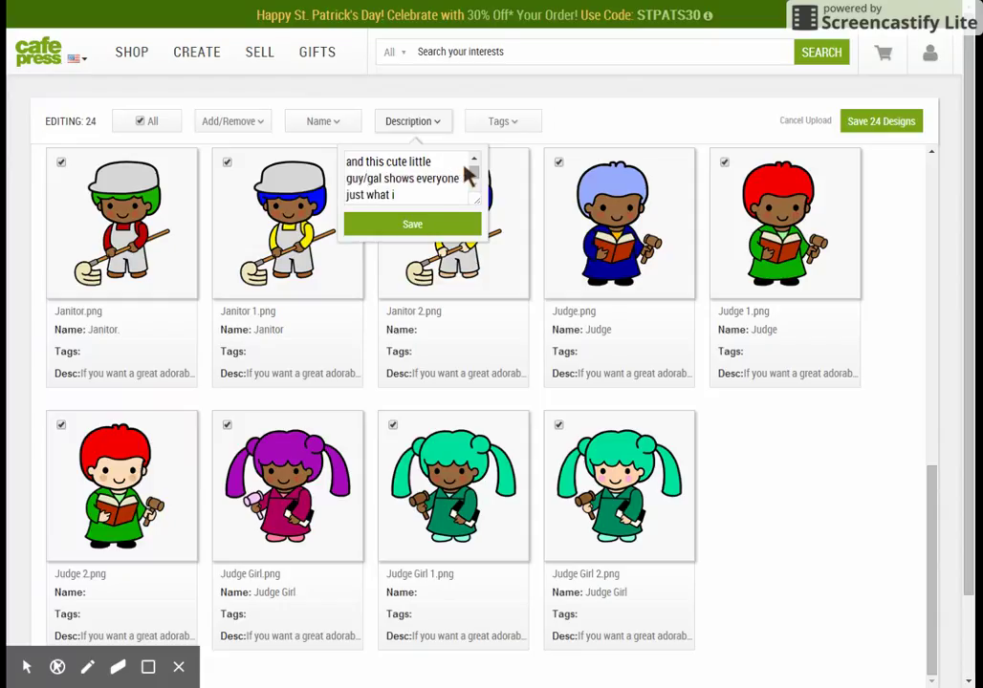
key("End")
type("di")
key("BackSpace")
type("o.")
left_click(386, 236)
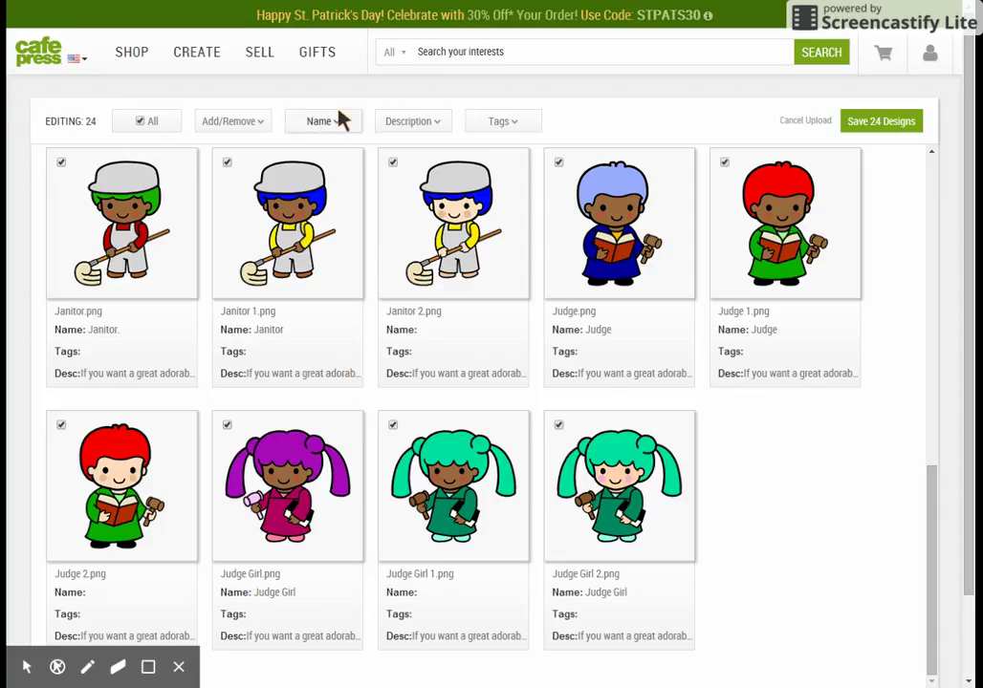
left_click(502, 122)
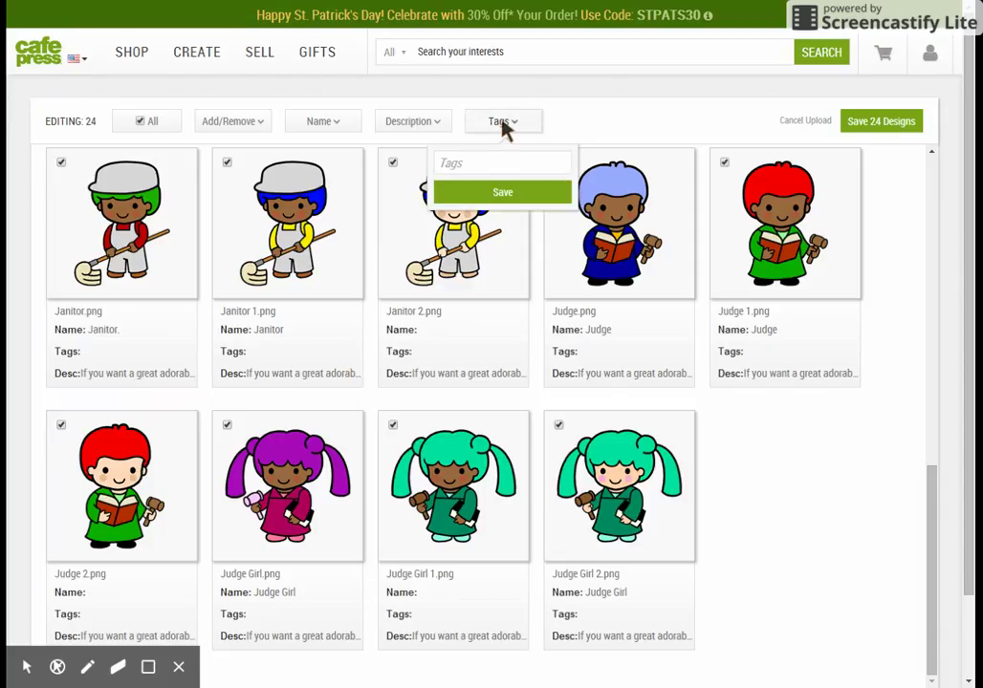
Apply the tag 'occupation' to all 24 designs
type("occupation")
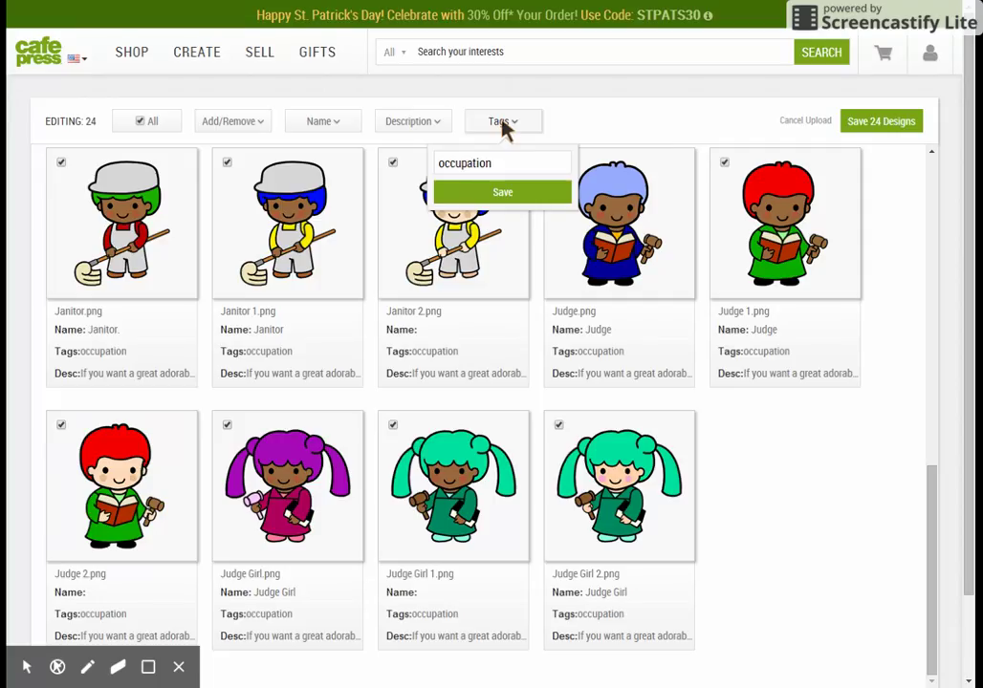
key("Return")
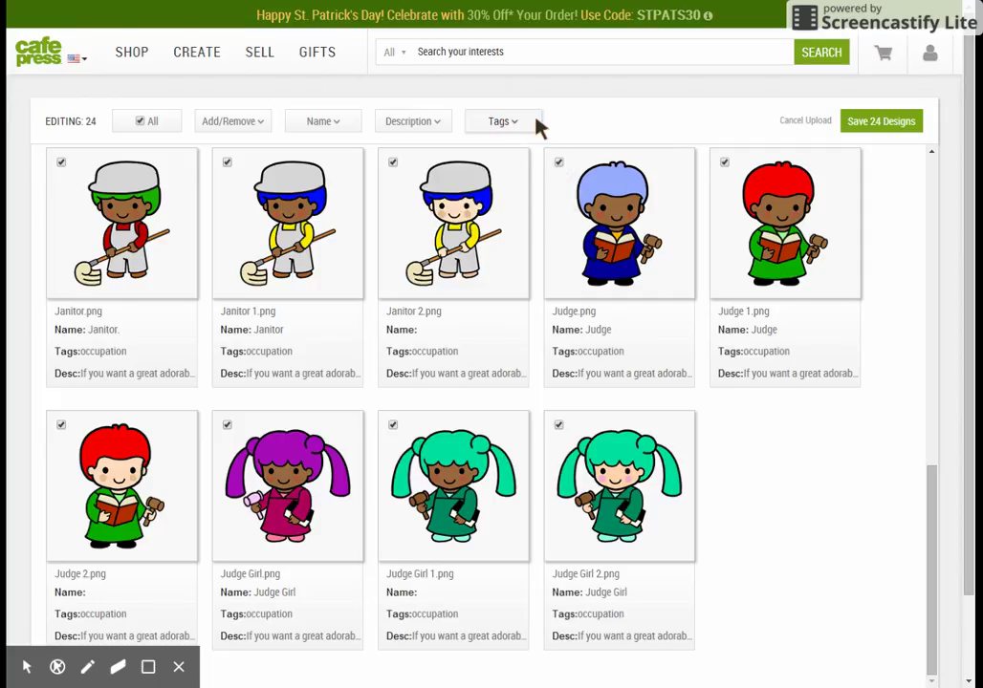
Name the Janitor 2 design 'Janitor' and the Judge 2 design 'Judge'
double_click(397, 325)
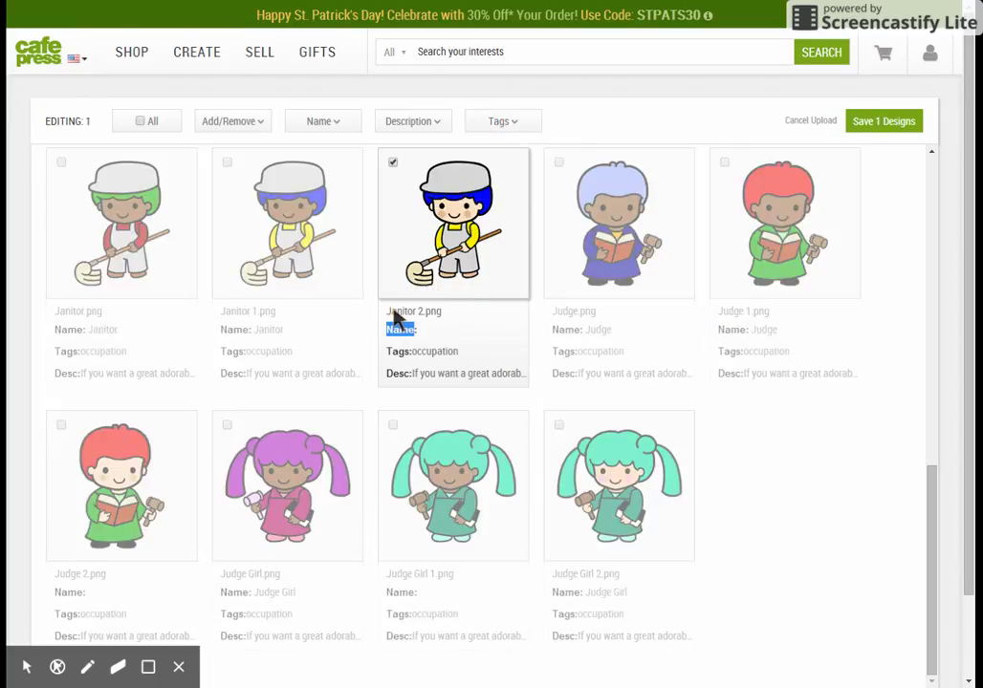
double_click(394, 311)
key("ctrl+c")
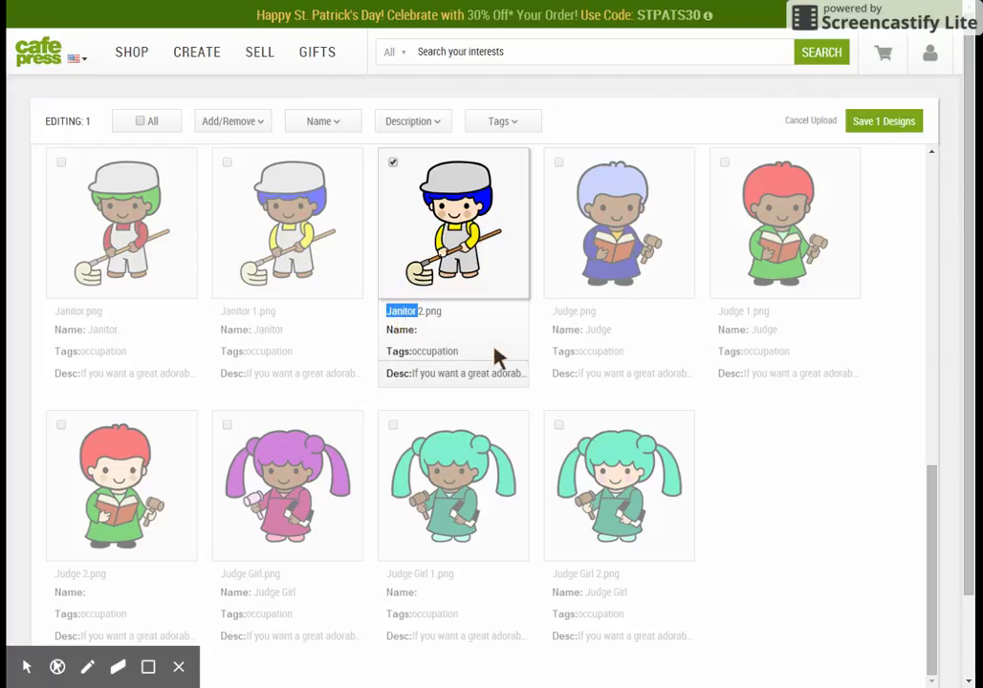
left_click(459, 338)
key("ctrl+v")
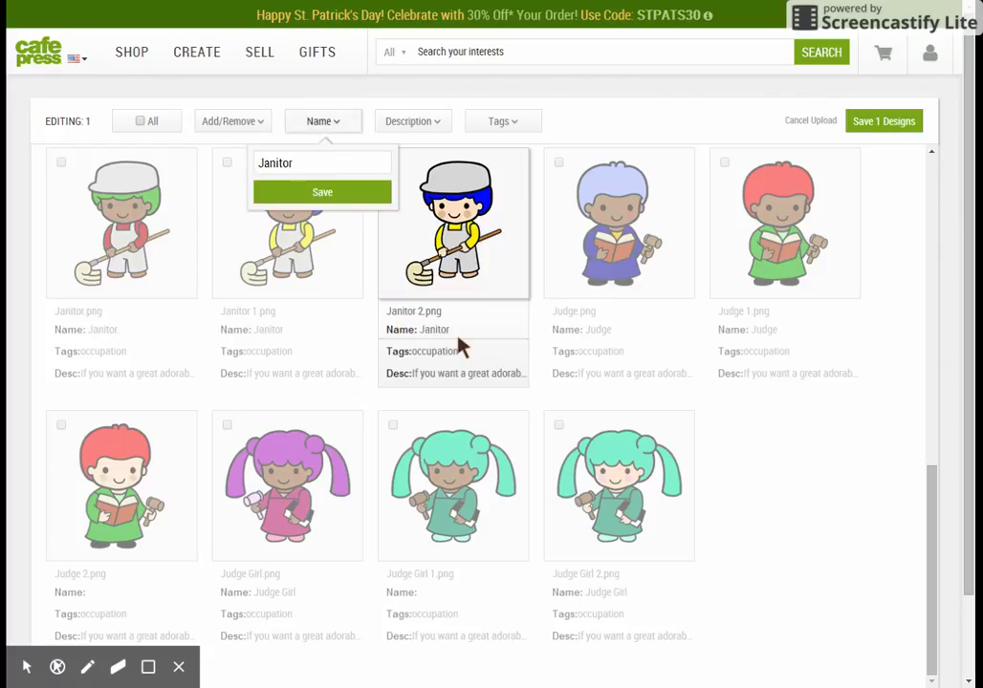
key("Return")
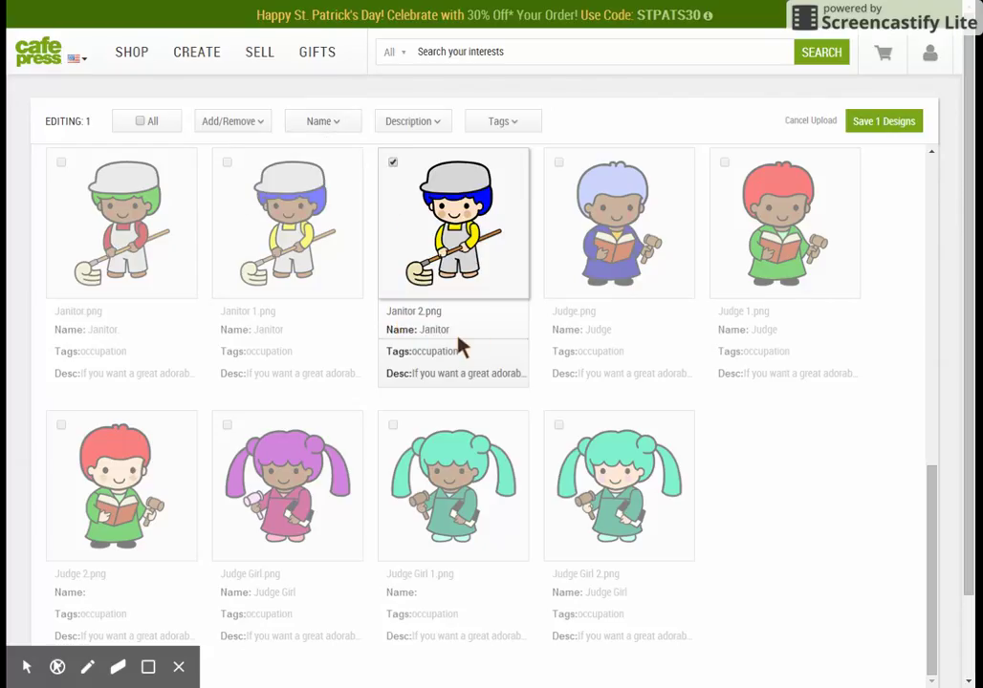
left_click(71, 580)
left_click(103, 594)
type("Judge")
key("Return")
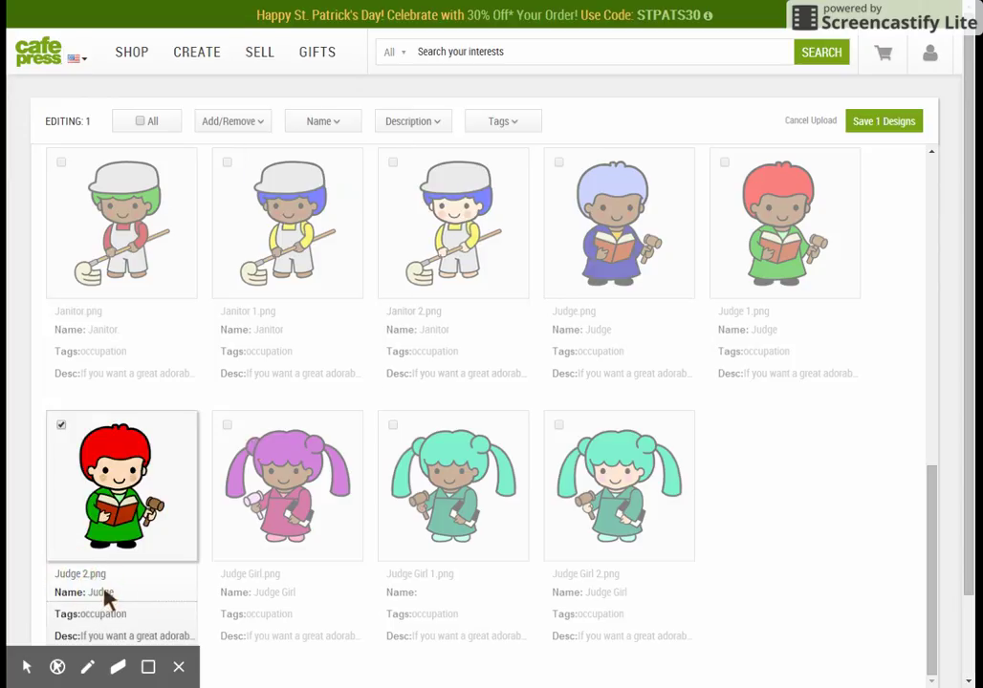
Name the Judge Girl 1 design 'Judge Girl', copied from its file name
left_click_drag(387, 575, 426, 583)
key("ctrl+c")
left_click(422, 595)
key("ctrl+v")
key("Return")
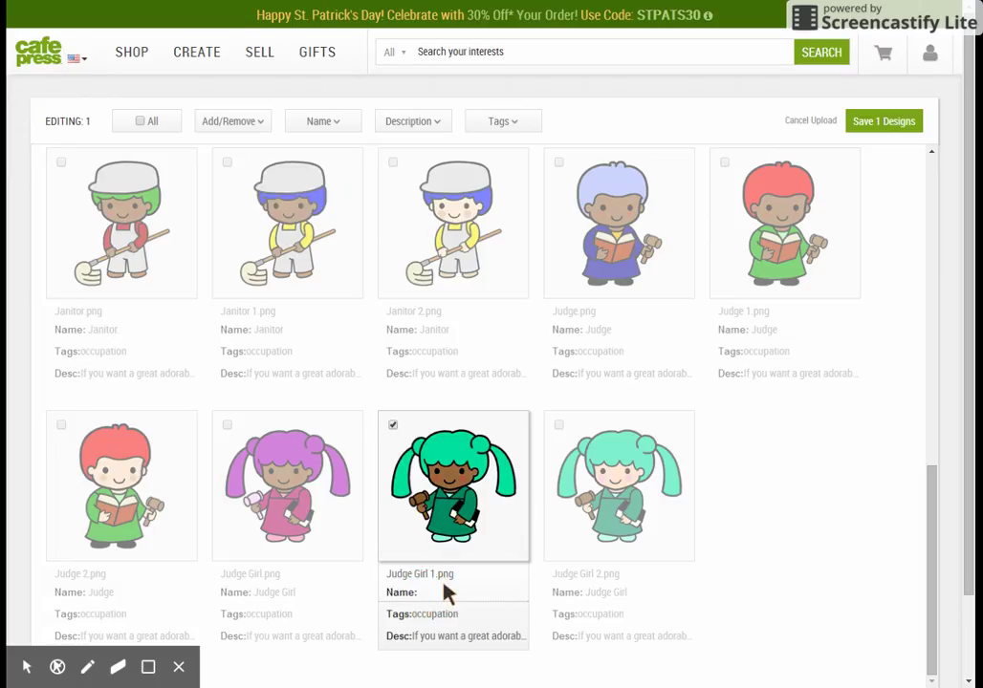
scroll(446, 612, "down", 1)
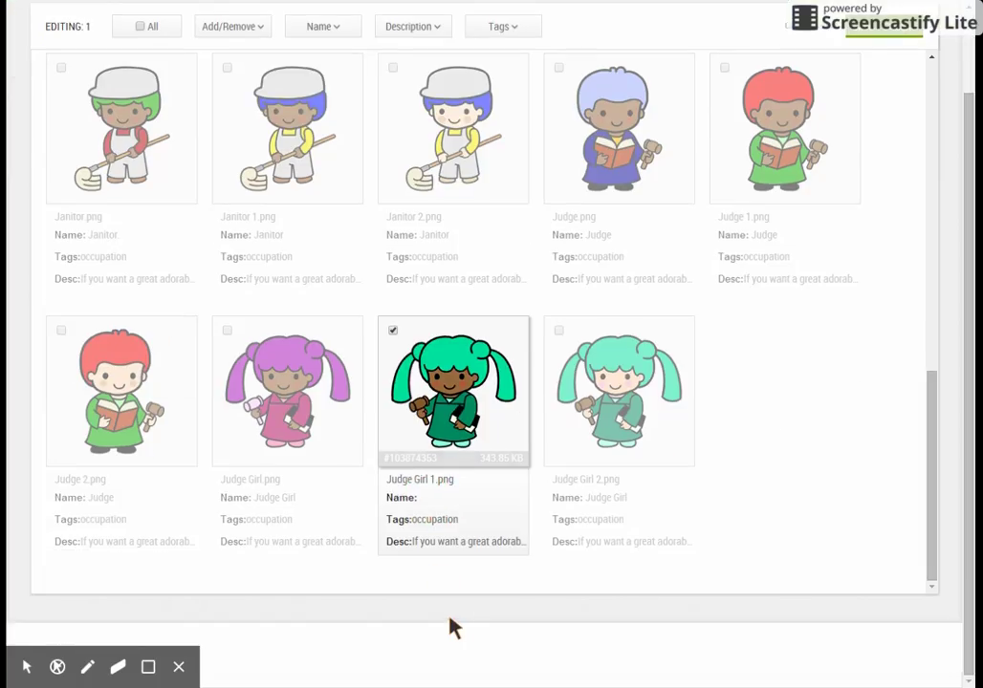
left_click(431, 501)
key("ctrl+v")
key("Return")
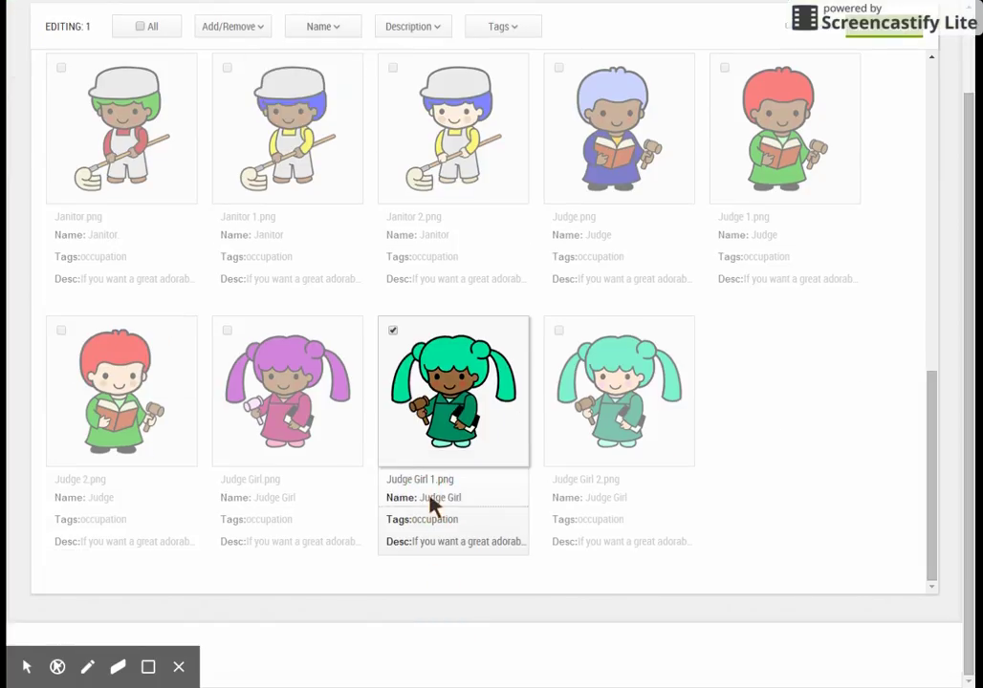
Name the Hairdresser design 'Hairdresser' after its file name
scroll(408, 488, "up", 4)
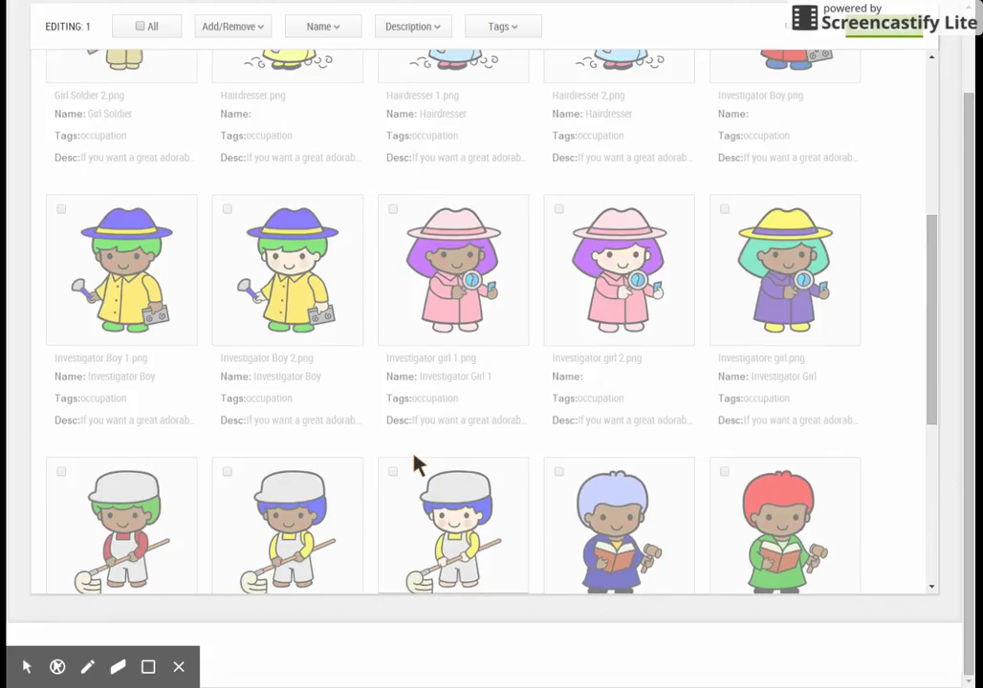
scroll(573, 401, "up", 3)
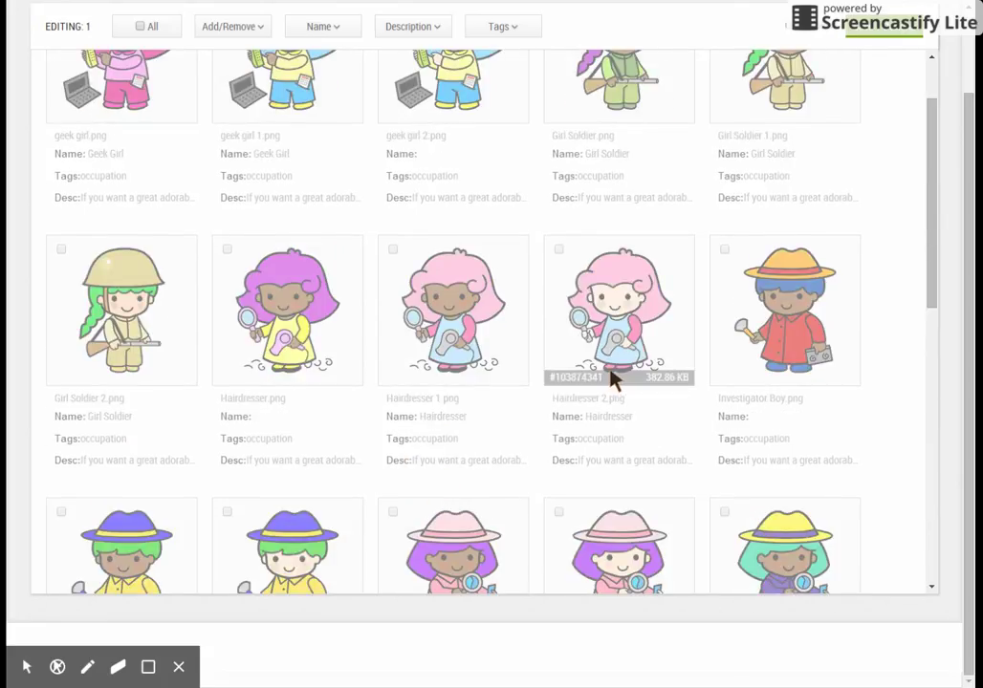
scroll(631, 364, "up", 1)
left_click(245, 497)
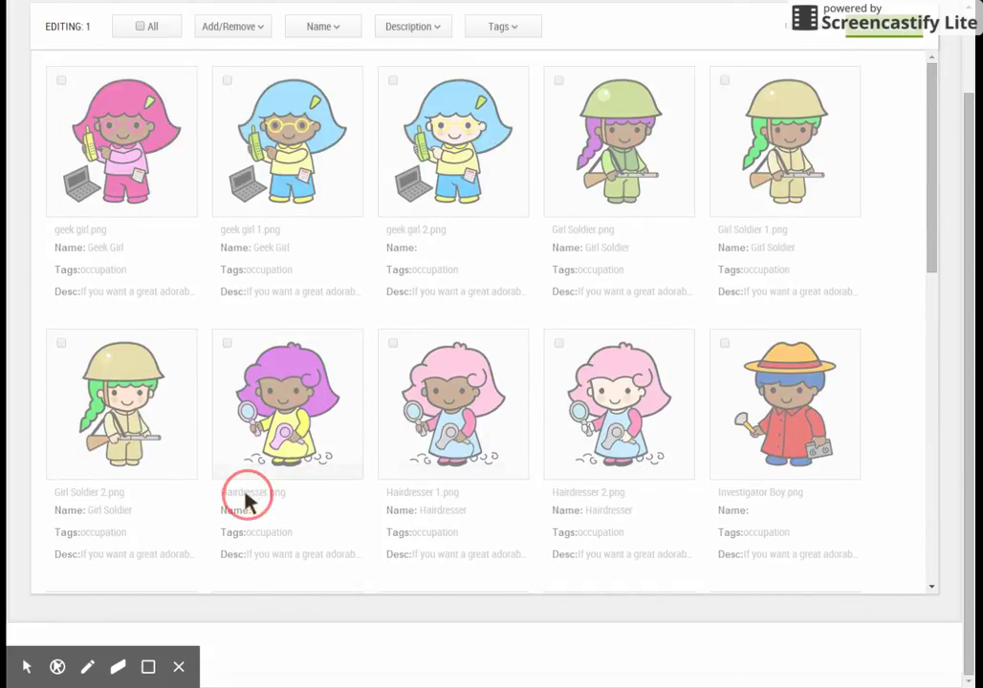
double_click(245, 497)
left_click_drag(246, 499, 263, 518)
key("Return")
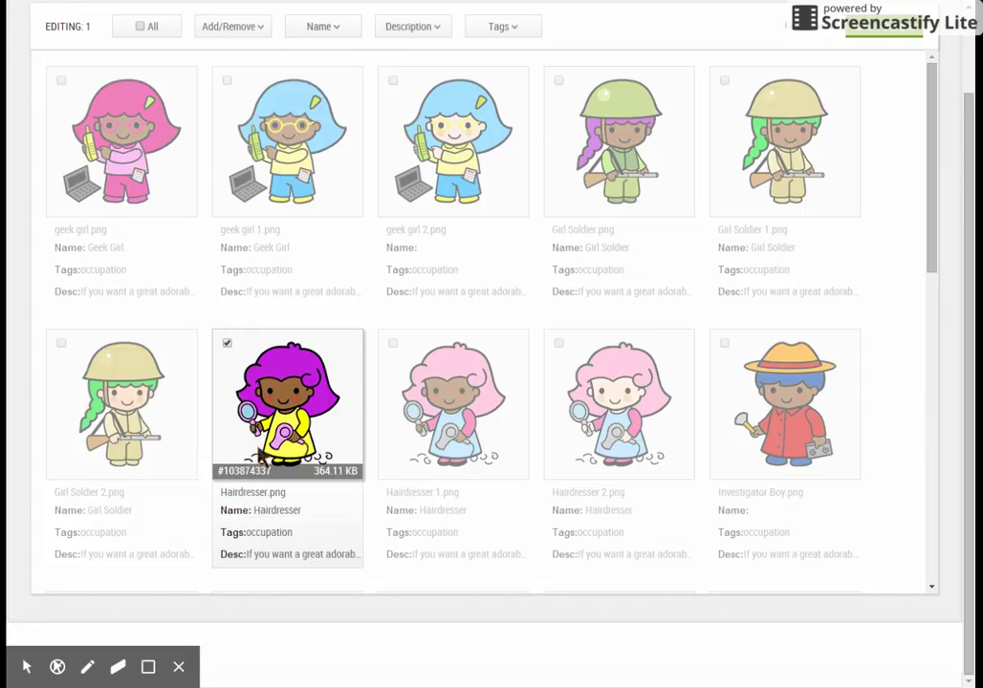
Name the geek girl 2 design 'Geek Girl', matching the other geek girl designs
scroll(507, 329, "up", 2)
left_click_drag(386, 324, 415, 330)
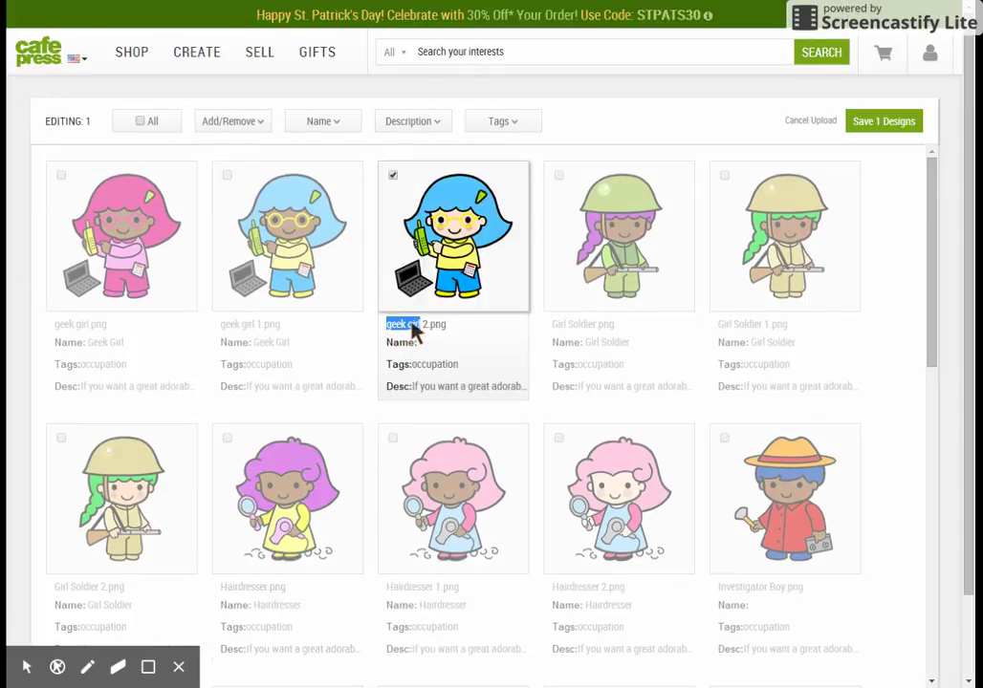
key("ctrl+c")
left_click(432, 344)
key("ctrl+v")
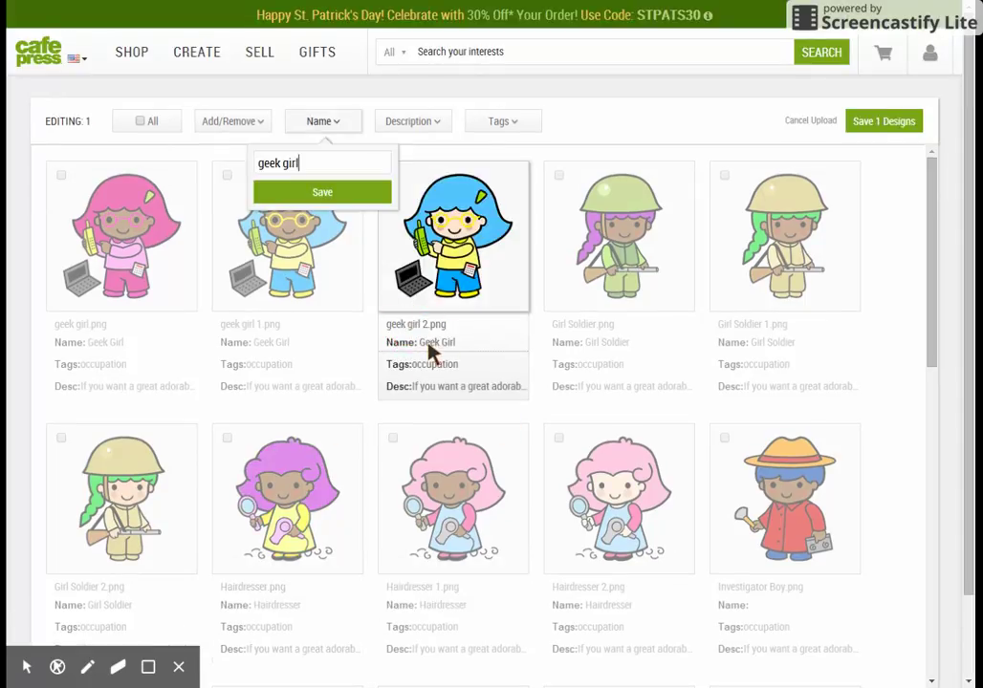
left_click(430, 352)
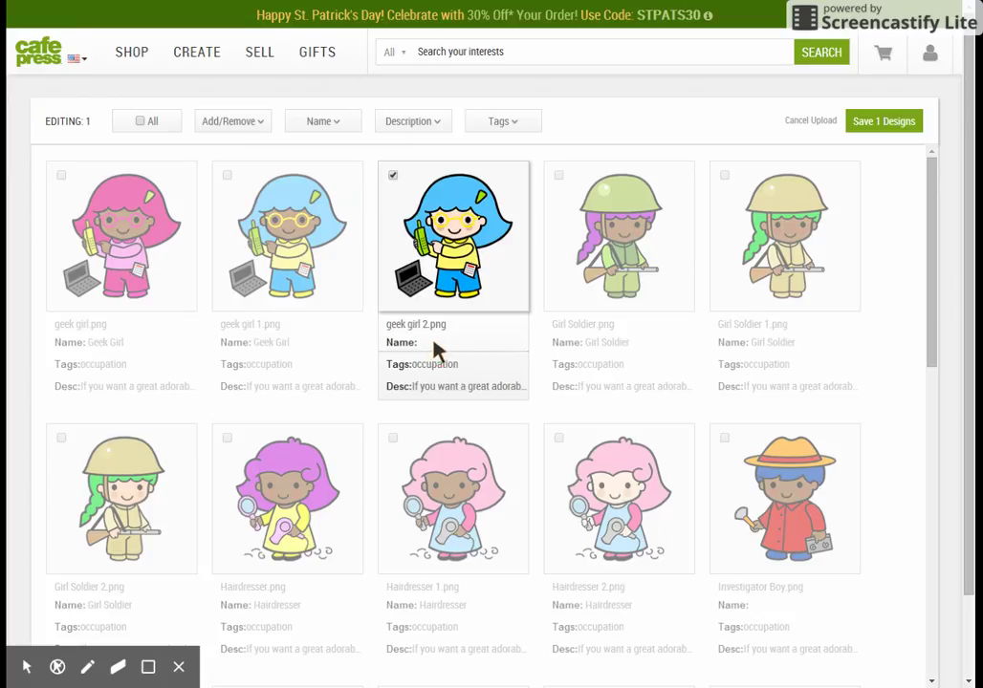
left_click(457, 344)
key("ctrl+v")
key("Return")
left_click(141, 123)
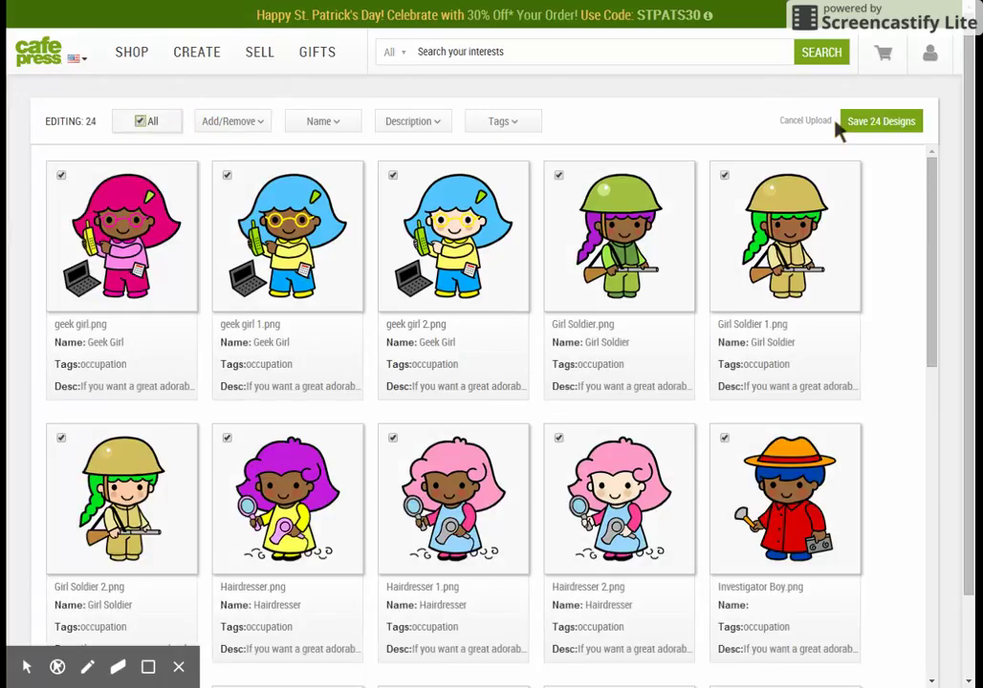
Save all 24 selected designs to My Designs with 'Save 24 Designs'
left_click(878, 128)
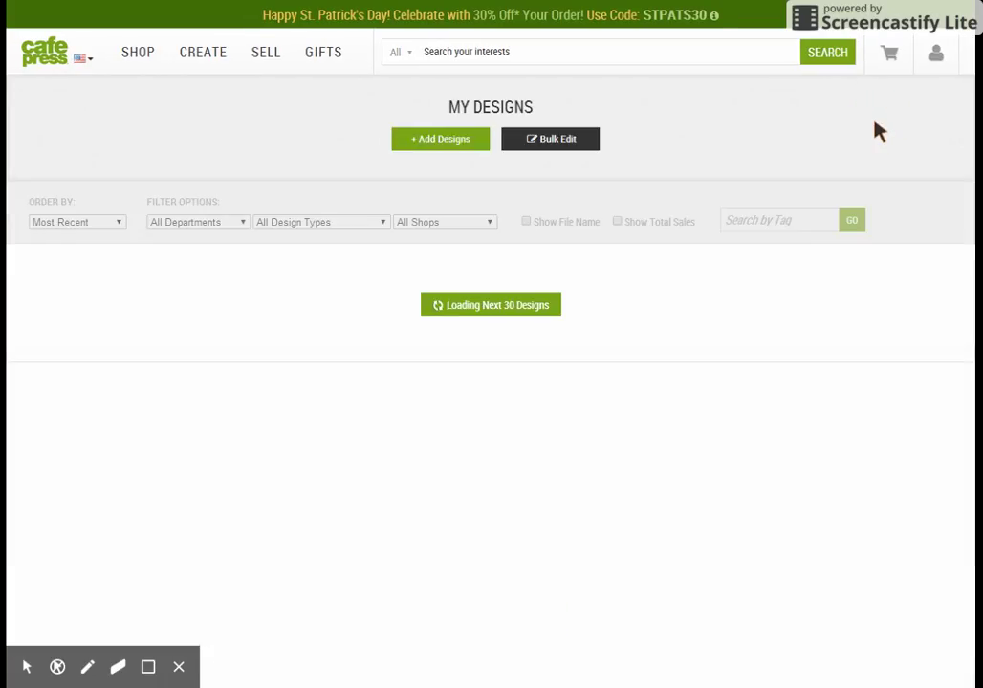